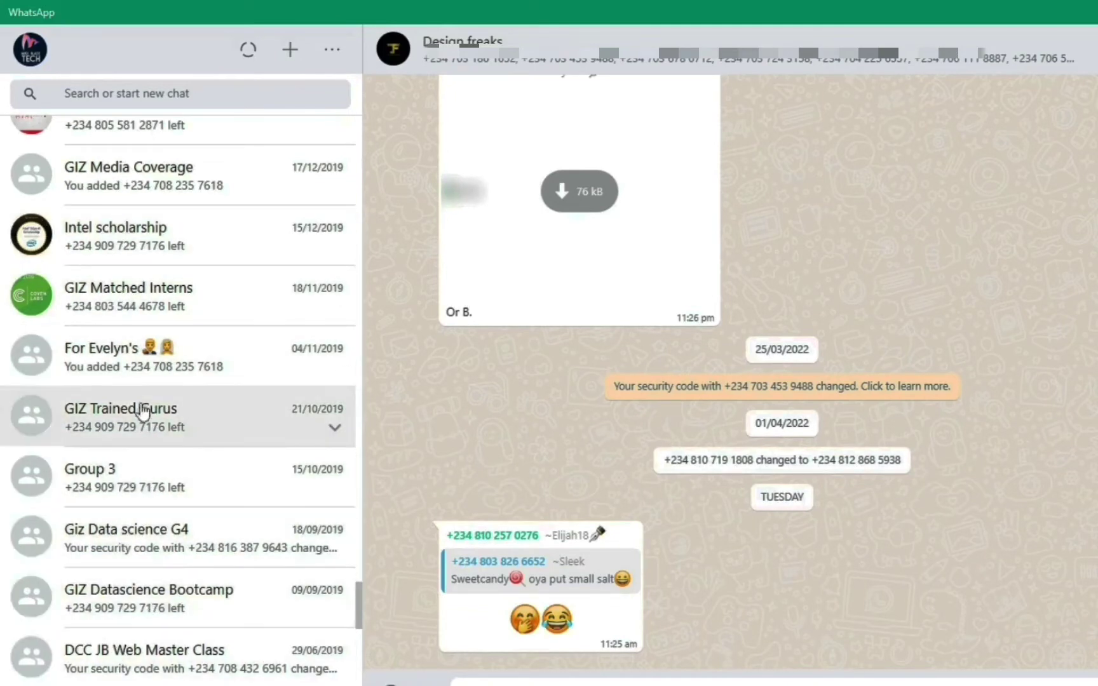
Open the viewed contact's status story from the Viewed section of Status updates
{"action": "scroll", "coordinate": [139, 408], "scroll_direction": "down", "scroll_amount": 5}
{"action": "scroll", "coordinate": [140, 409], "scroll_direction": "down", "scroll_amount": 10}
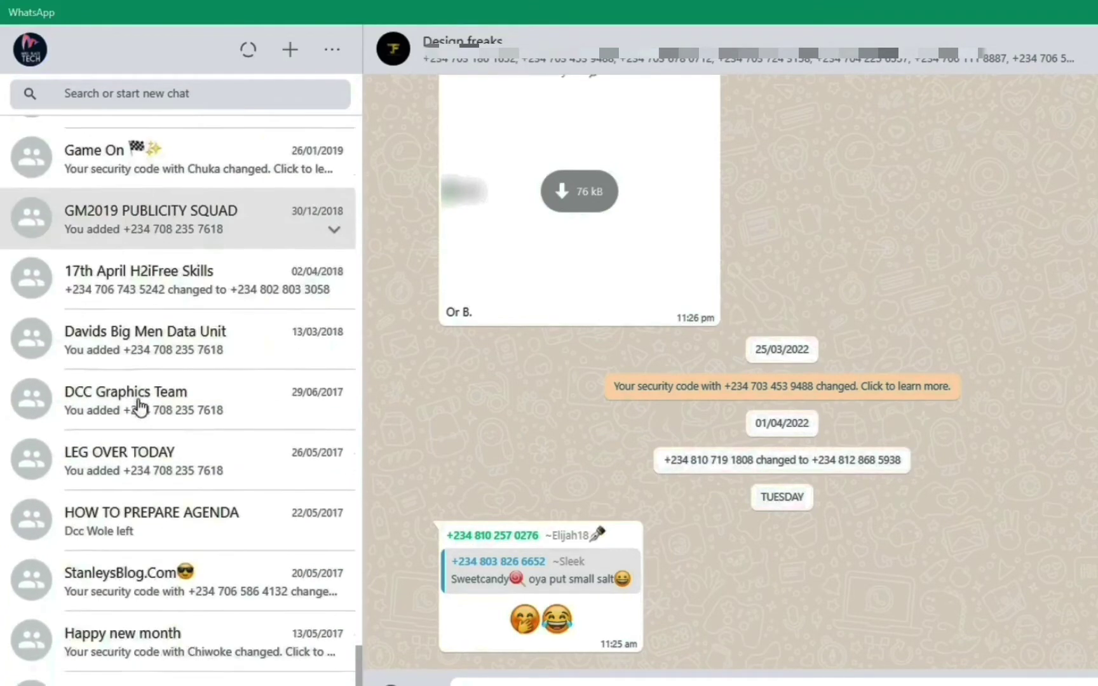
{"action": "scroll", "coordinate": [140, 406], "scroll_direction": "up", "scroll_amount": 6}
{"action": "scroll", "coordinate": [140, 406], "scroll_direction": "up", "scroll_amount": 8}
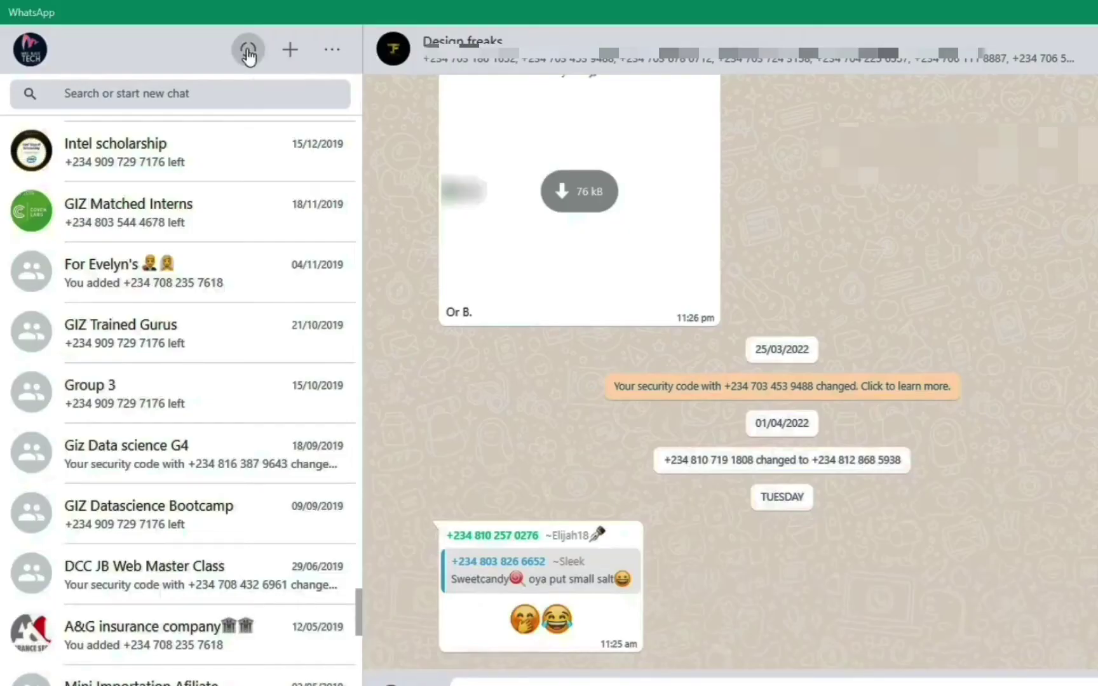
{"action": "left_click", "coordinate": [343, 127]}
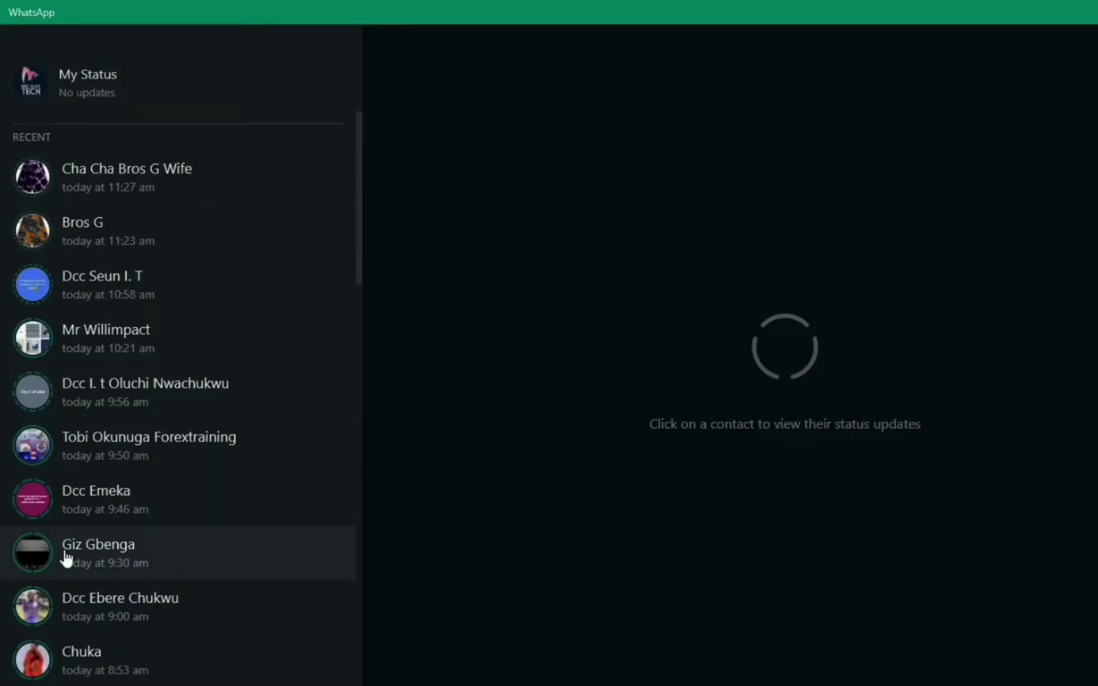
{"action": "scroll", "coordinate": [67, 558], "scroll_direction": "down", "scroll_amount": 15}
{"action": "scroll", "coordinate": [66, 559], "scroll_direction": "down", "scroll_amount": 10}
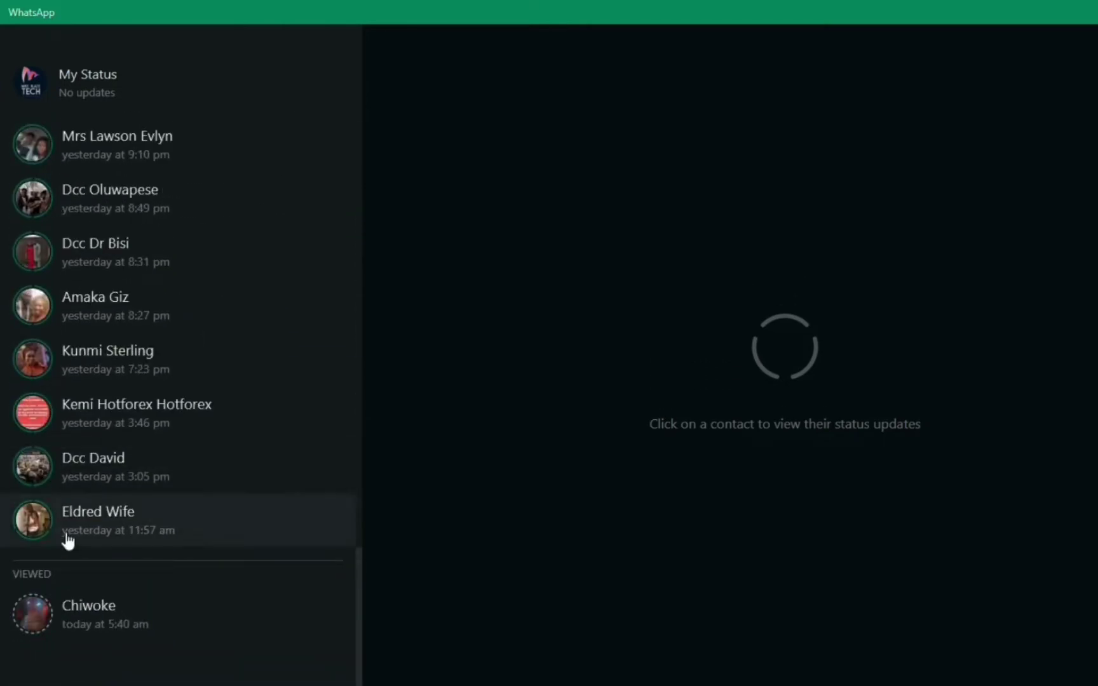
{"action": "left_click", "coordinate": [93, 613]}
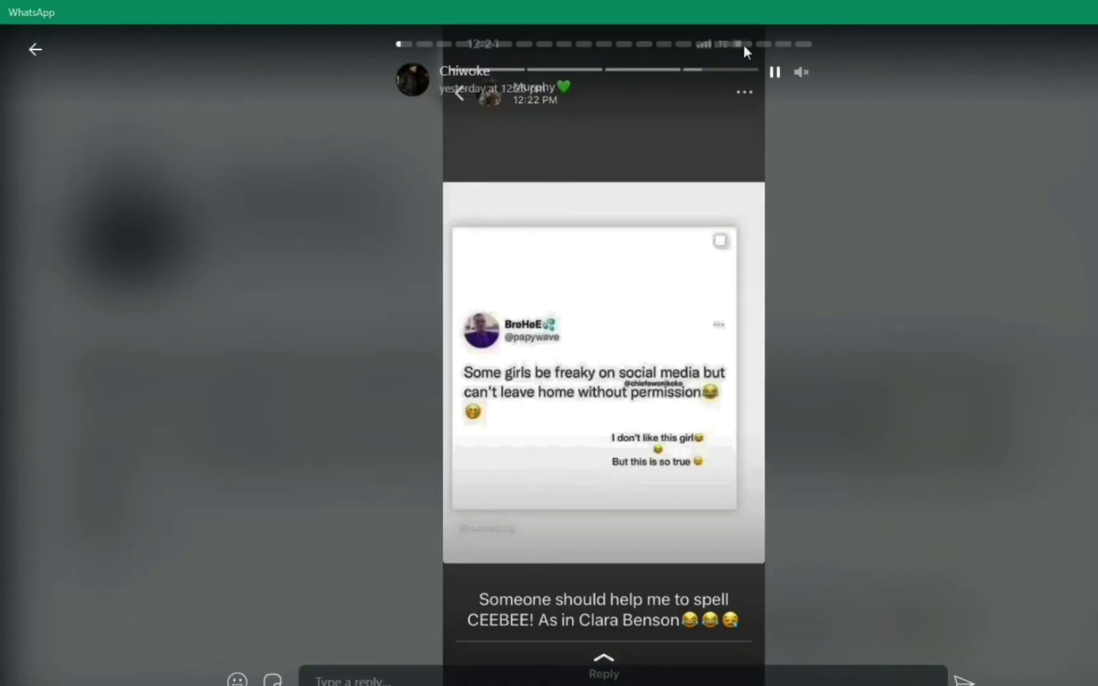
Pause the status video, resume it briefly, then pause it again
{"action": "left_click", "coordinate": [776, 73]}
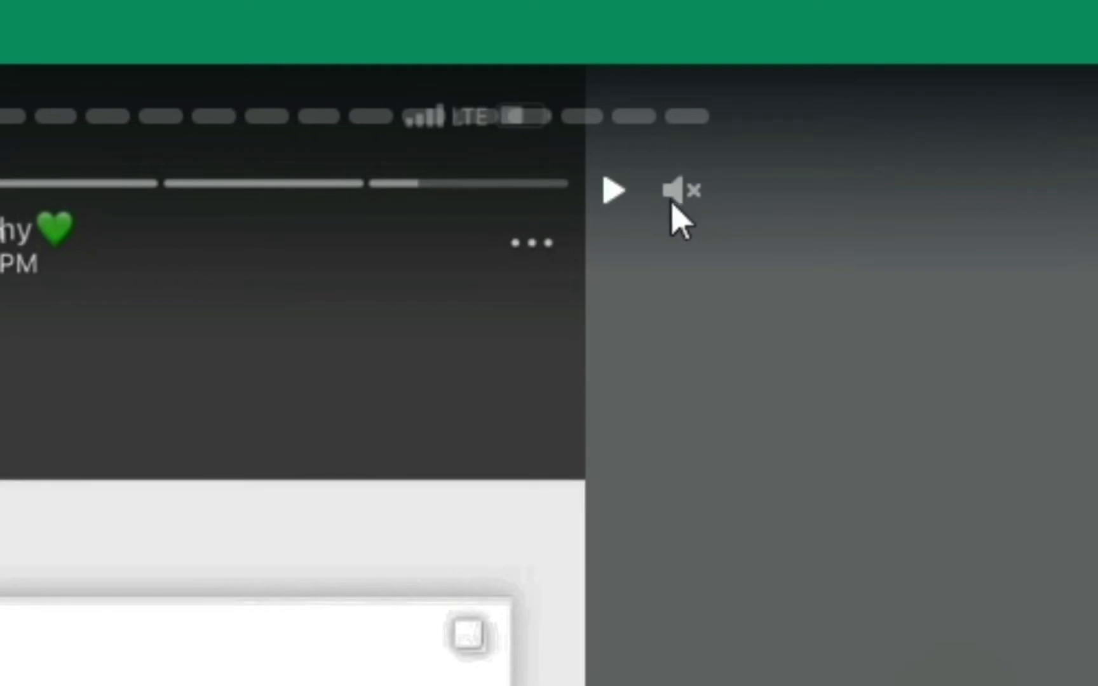
{"action": "left_click", "coordinate": [613, 192]}
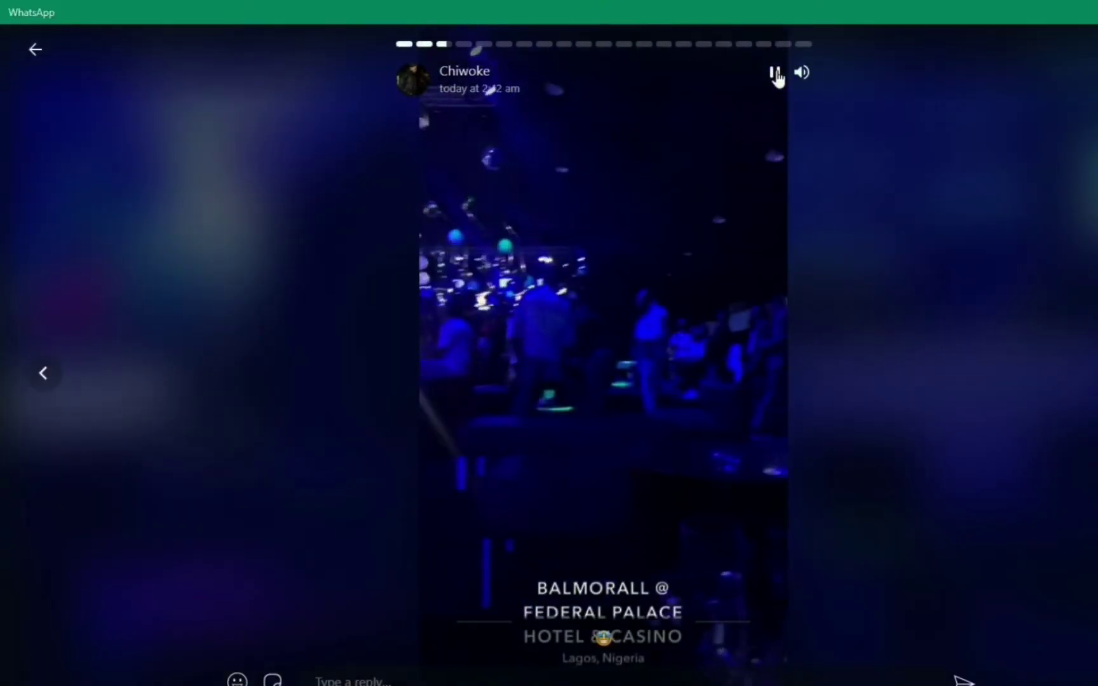
{"action": "left_click", "coordinate": [775, 74]}
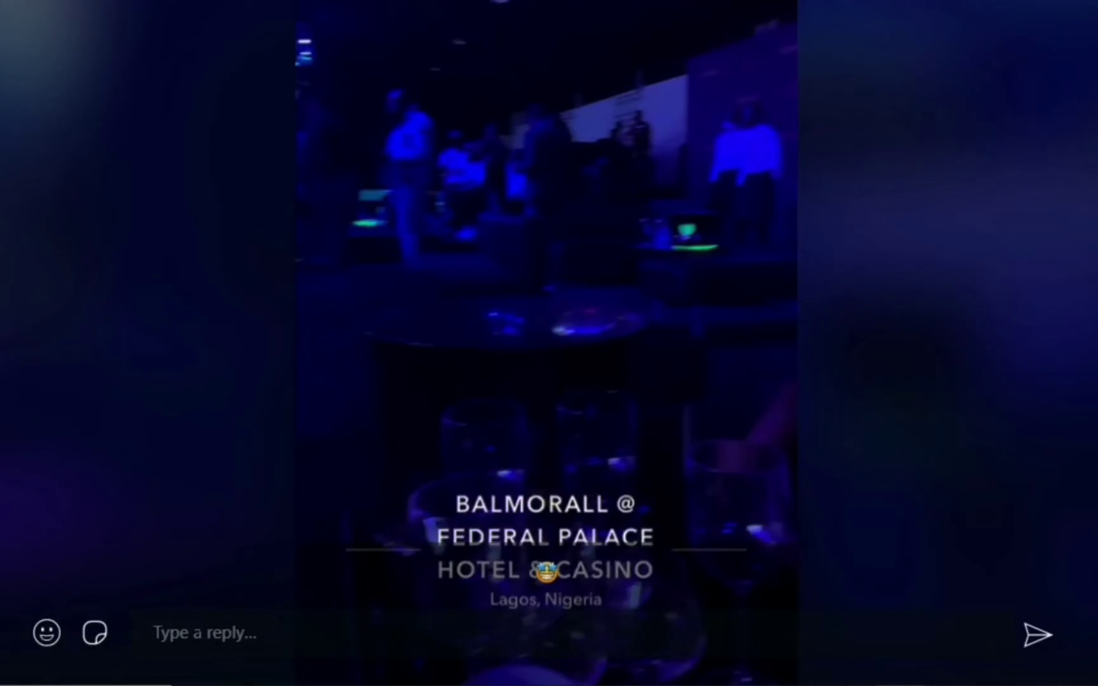
Draft the status reply 'wow!!' and browse the emoji picker for it
{"action": "left_click", "coordinate": [311, 634]}
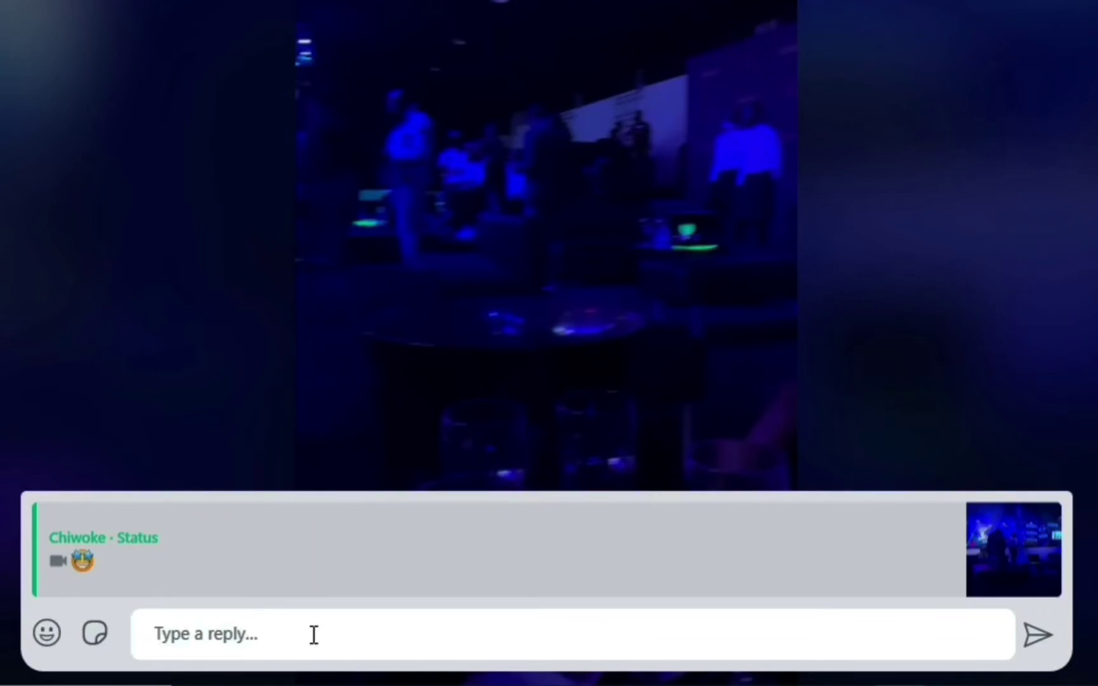
{"action": "type", "text": "wow"}
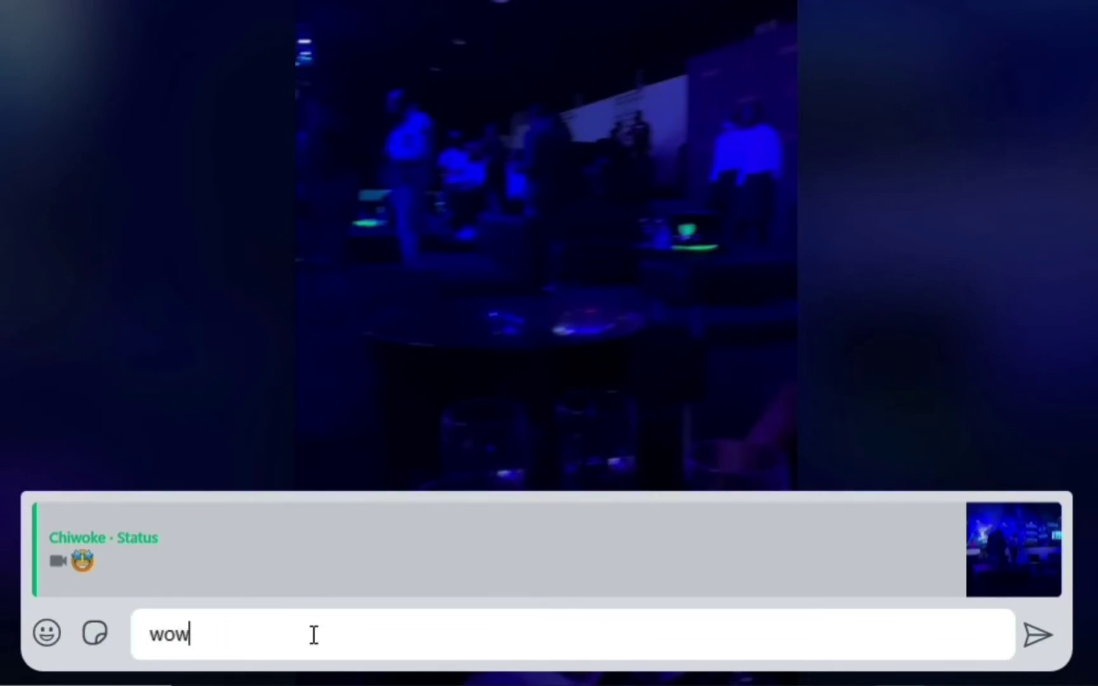
{"action": "type", "text": "!!"}
{"action": "left_click", "coordinate": [46, 633]}
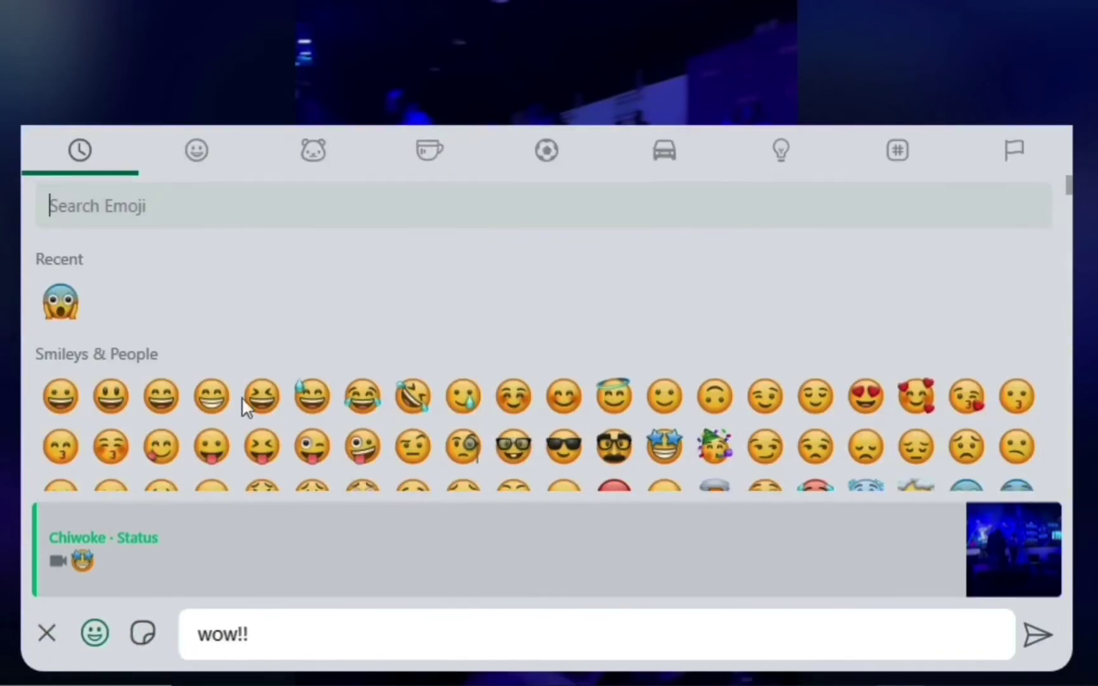
{"action": "scroll", "coordinate": [318, 378], "scroll_direction": "down", "scroll_amount": 4}
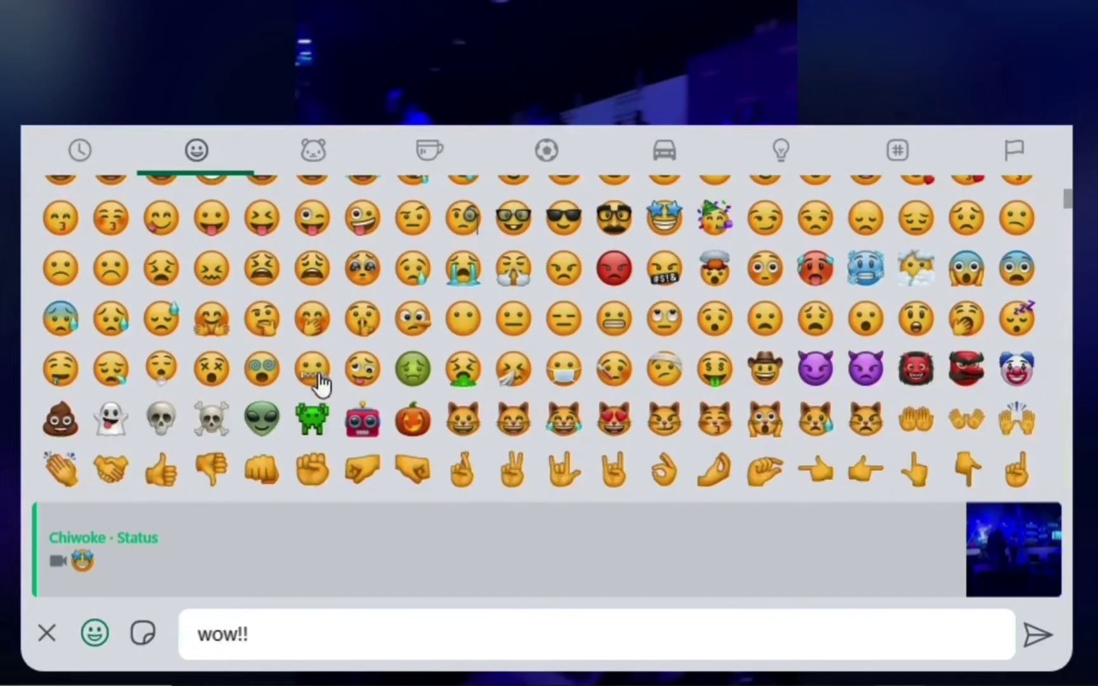
{"action": "scroll", "coordinate": [320, 381], "scroll_direction": "down", "scroll_amount": 10}
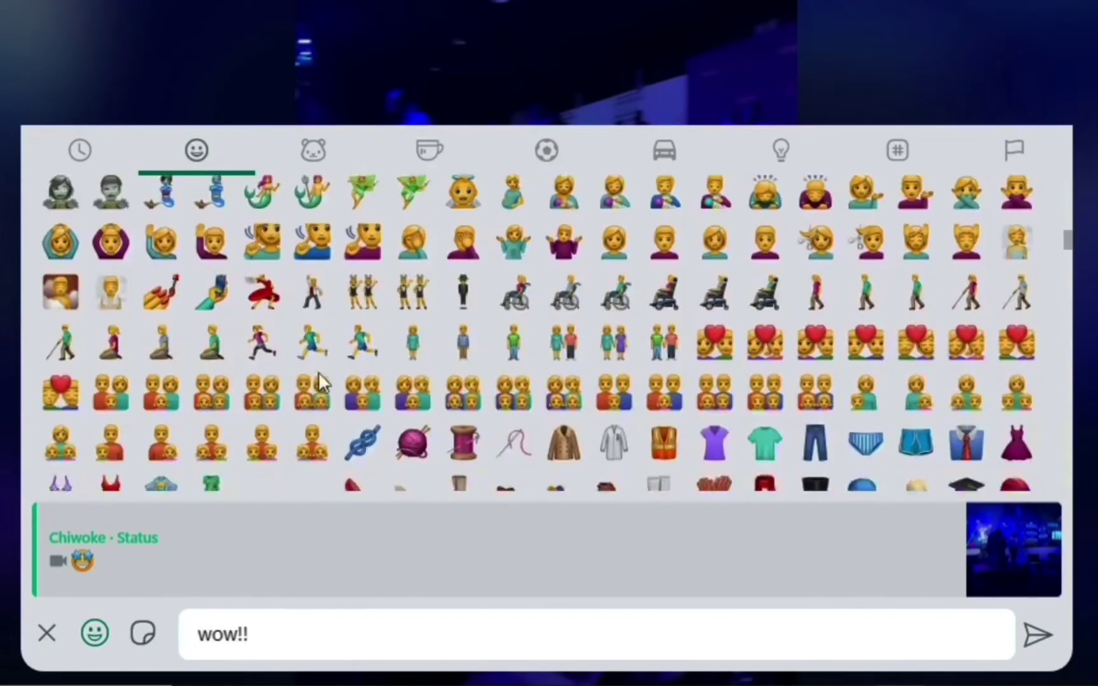
{"action": "scroll", "coordinate": [321, 381], "scroll_direction": "up", "scroll_amount": 8}
{"action": "scroll", "coordinate": [318, 380], "scroll_direction": "up", "scroll_amount": 5}
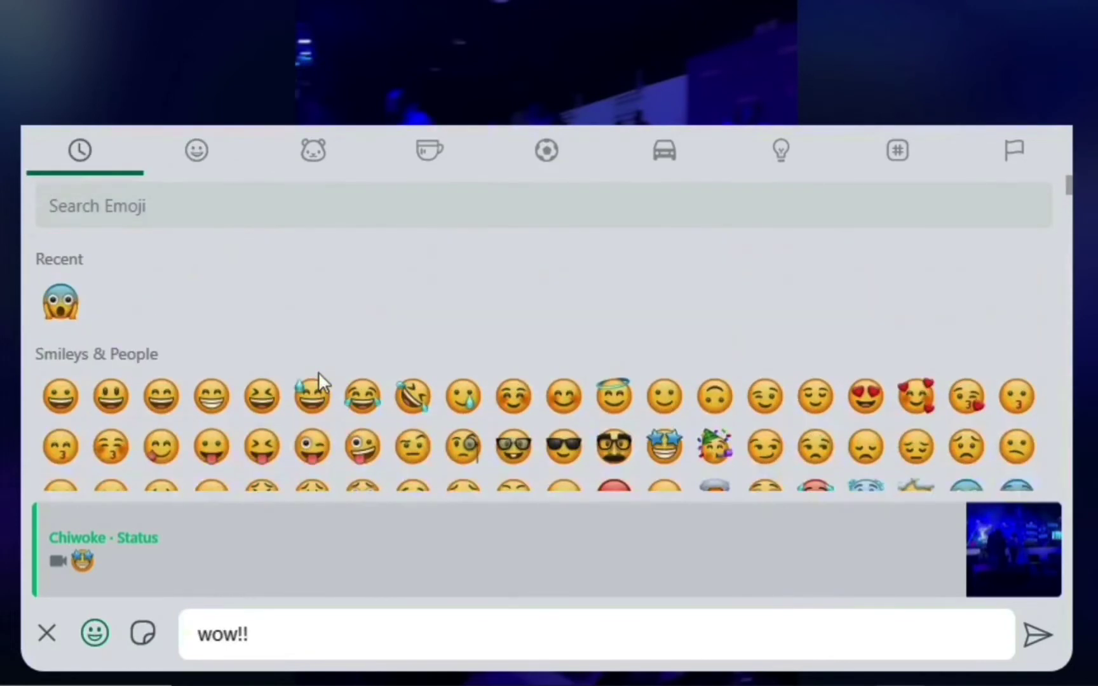
Reply with a LOVE sticker after comparing the LOVE and SAD sticker collections
{"action": "left_click", "coordinate": [141, 643]}
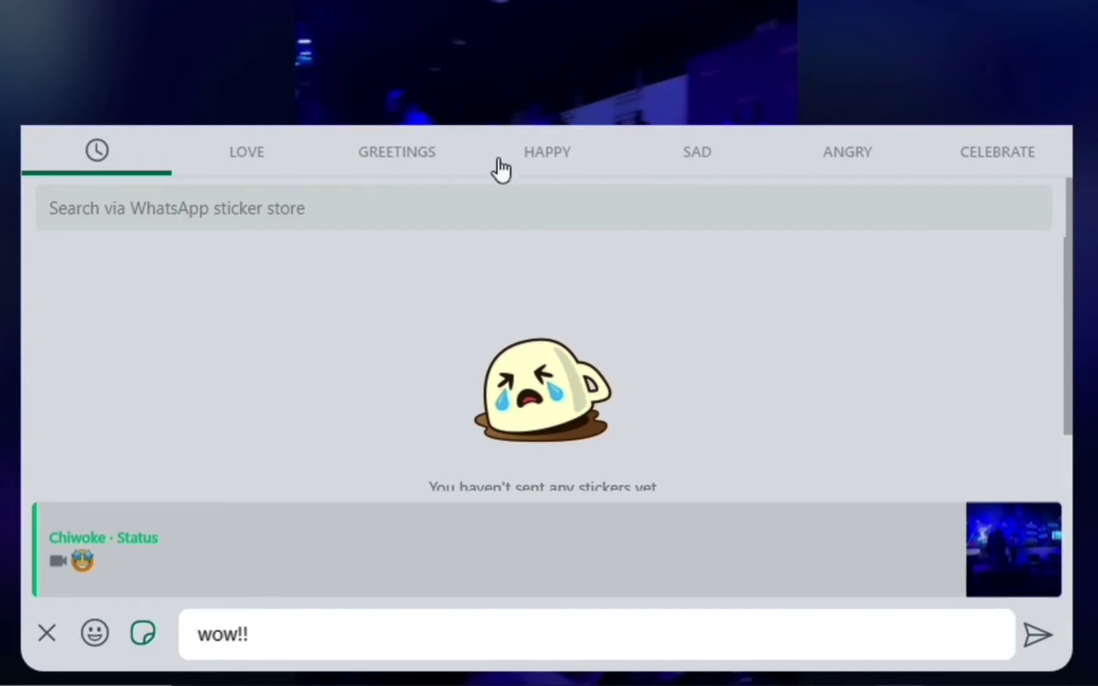
{"action": "left_click", "coordinate": [249, 154]}
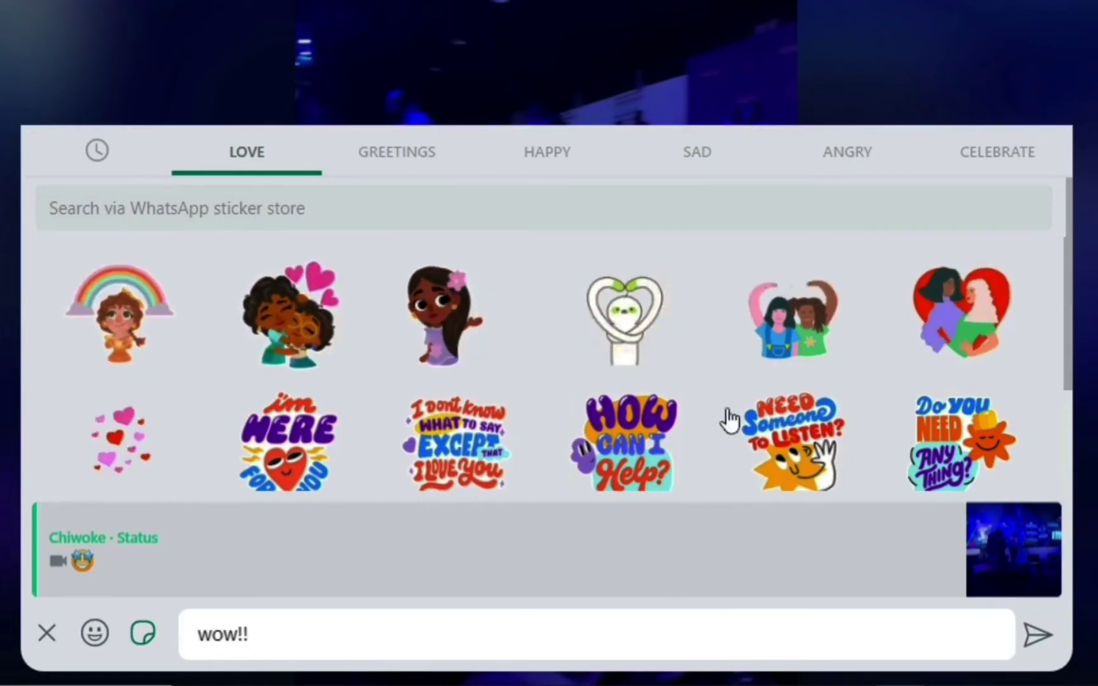
{"action": "left_click", "coordinate": [698, 161]}
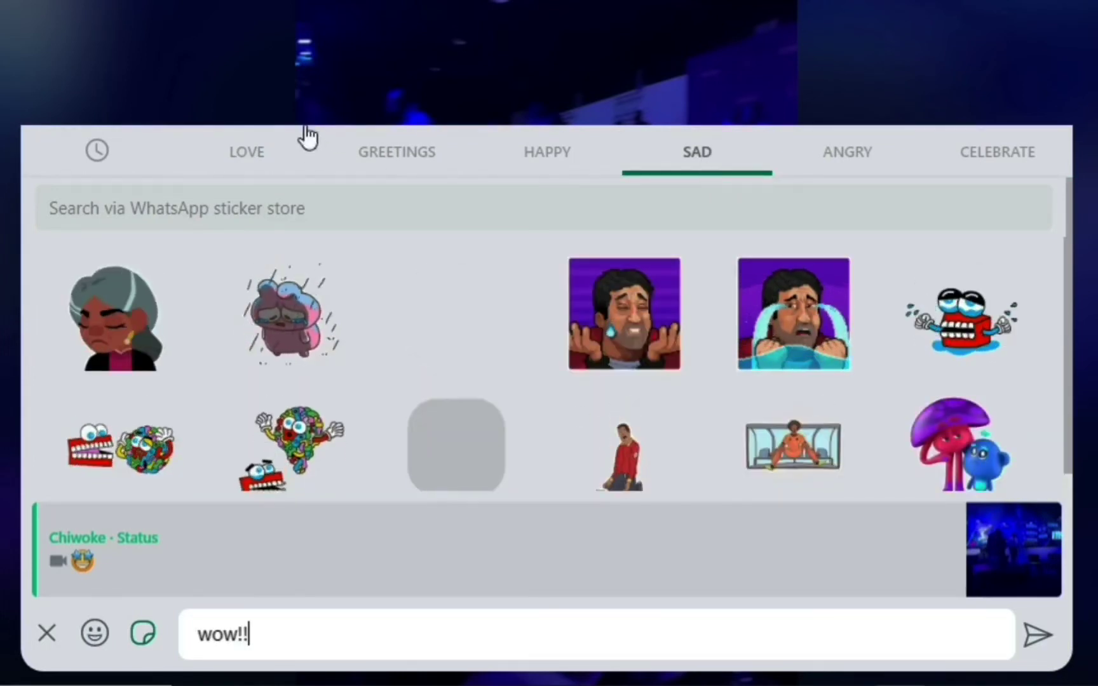
{"action": "left_click", "coordinate": [240, 170]}
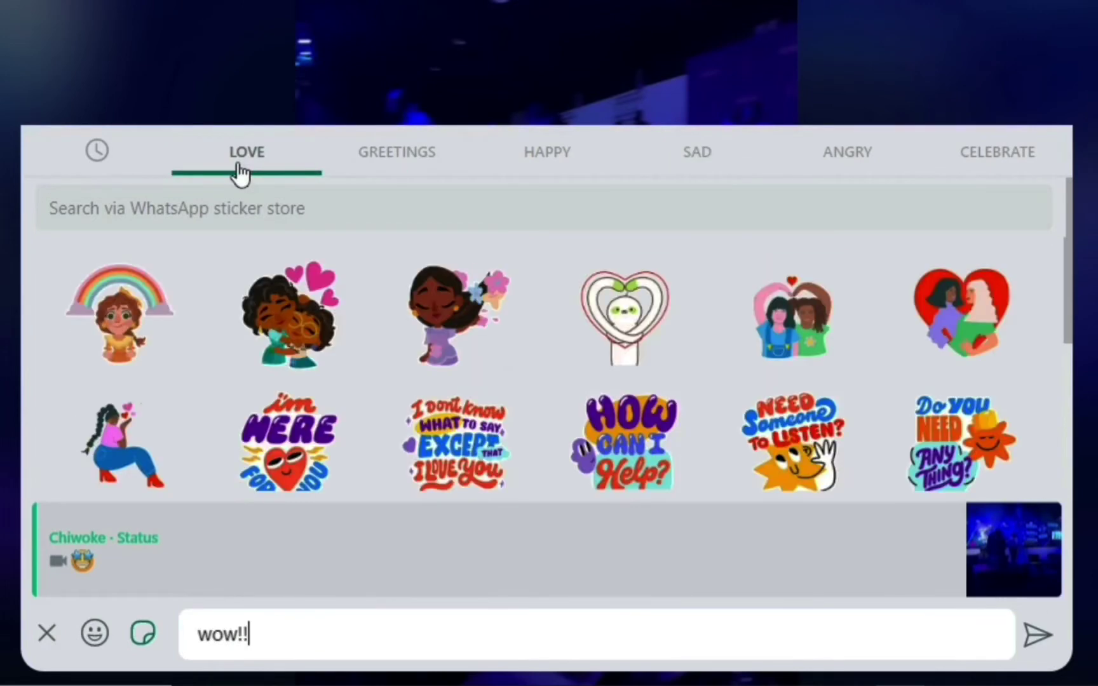
{"action": "left_click", "coordinate": [285, 342]}
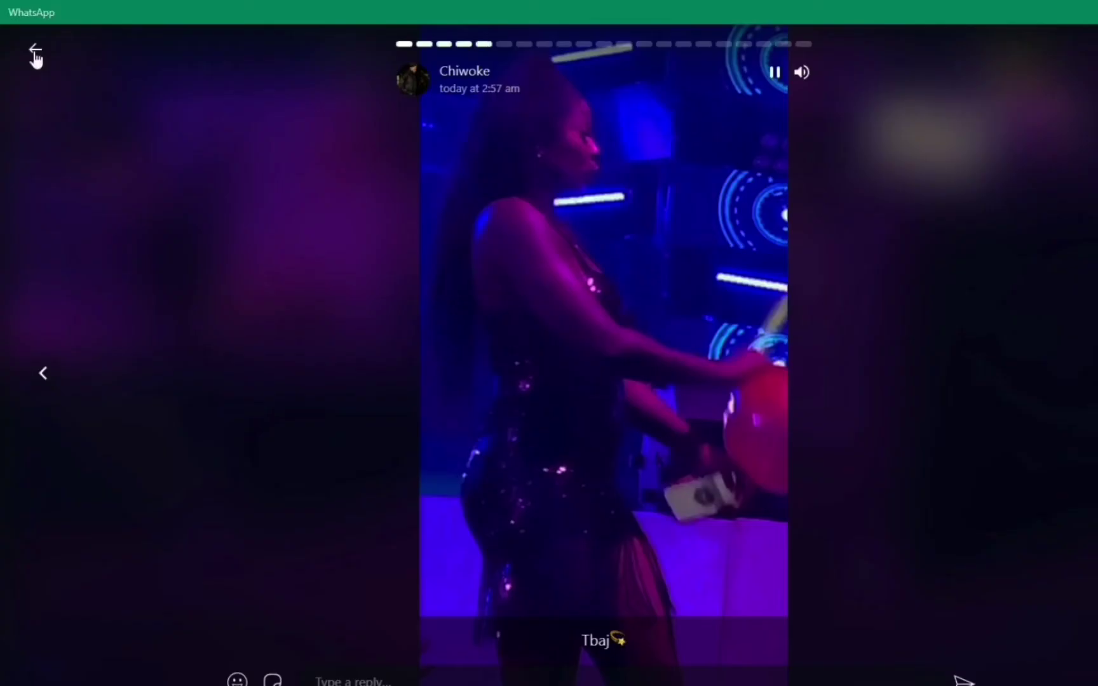
Close the status viewer, browse the New chat contact list, and return to the chats
{"action": "left_click", "coordinate": [92, 130]}
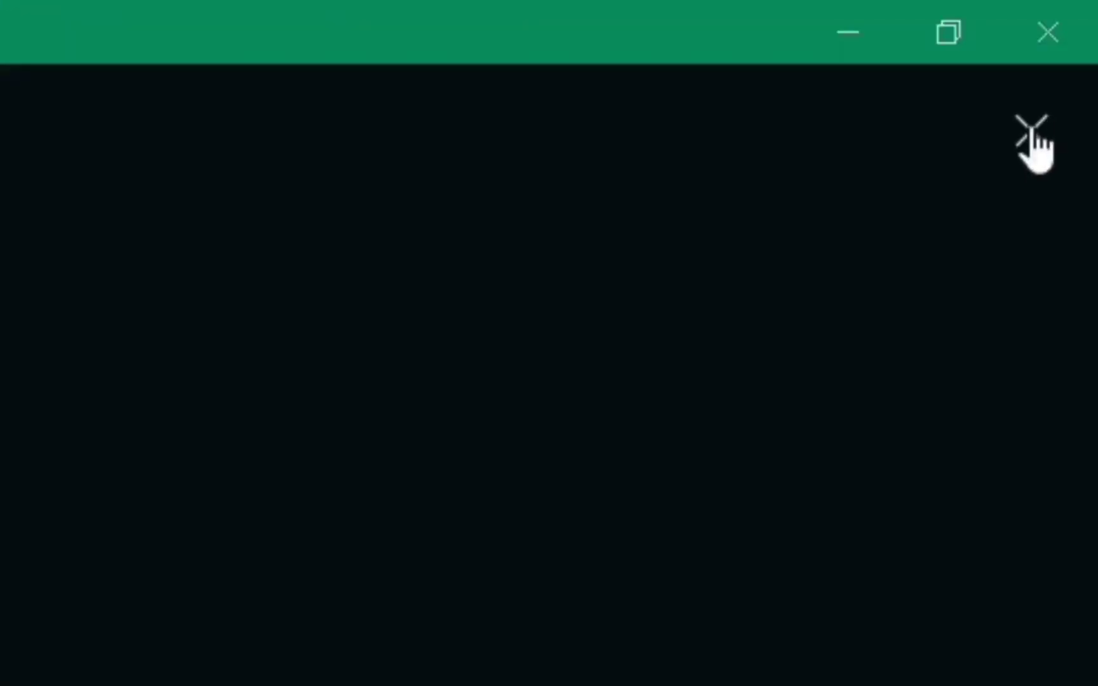
{"action": "left_click", "coordinate": [1030, 131]}
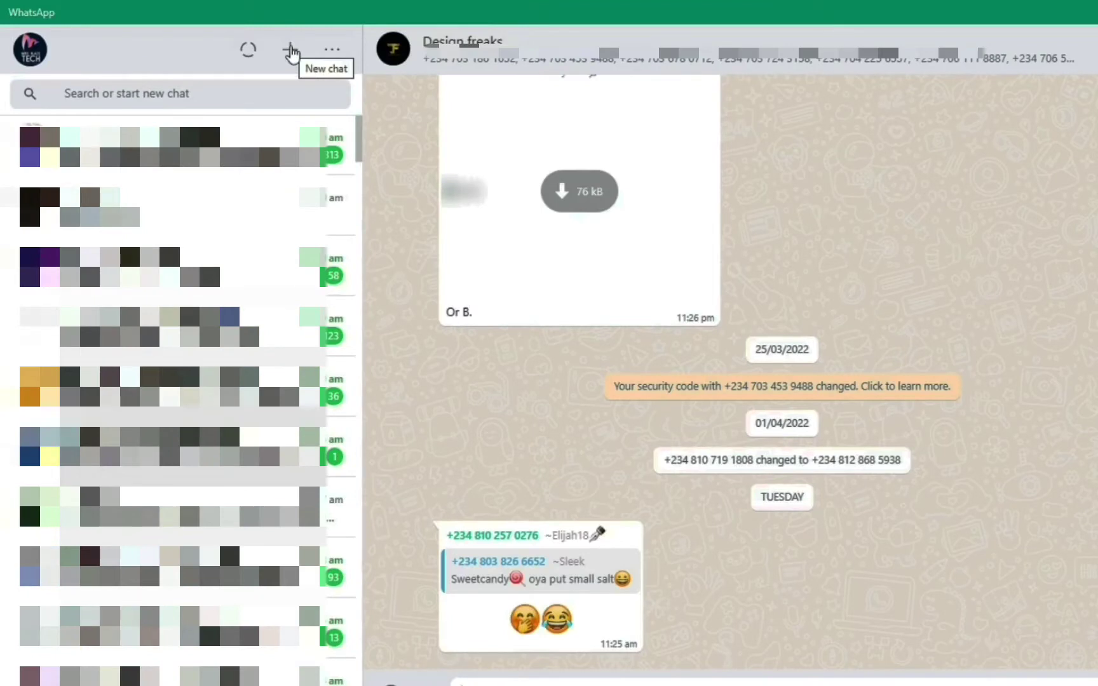
{"action": "left_click", "coordinate": [290, 53]}
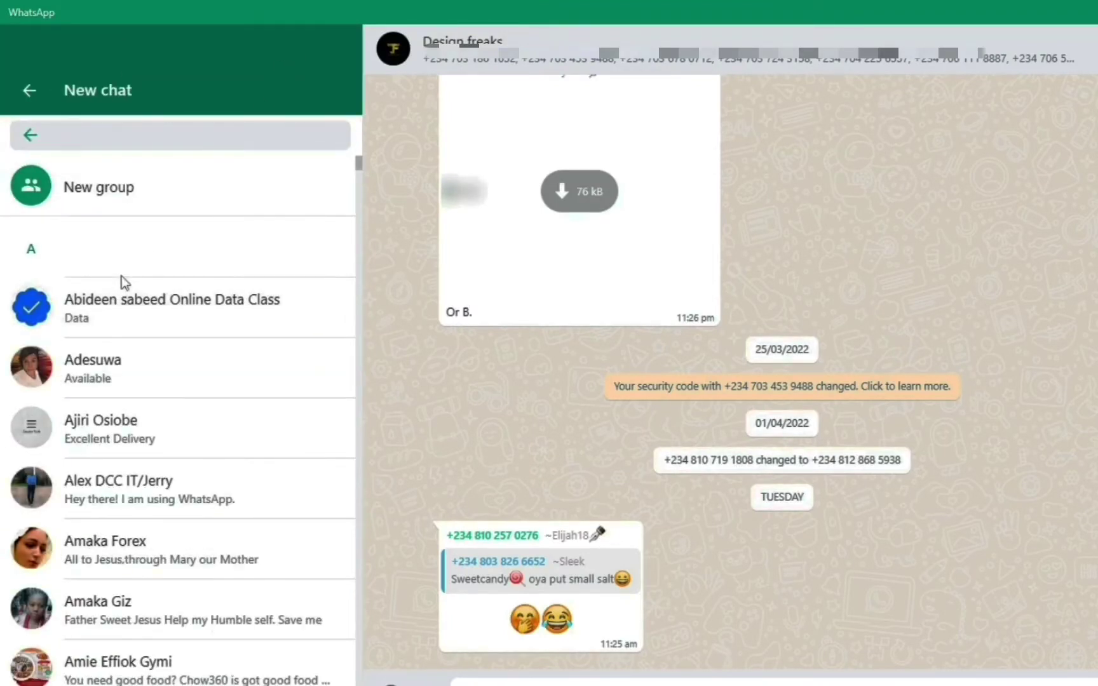
{"action": "scroll", "coordinate": [121, 282], "scroll_direction": "down", "scroll_amount": 3}
{"action": "scroll", "coordinate": [122, 280], "scroll_direction": "down", "scroll_amount": 12}
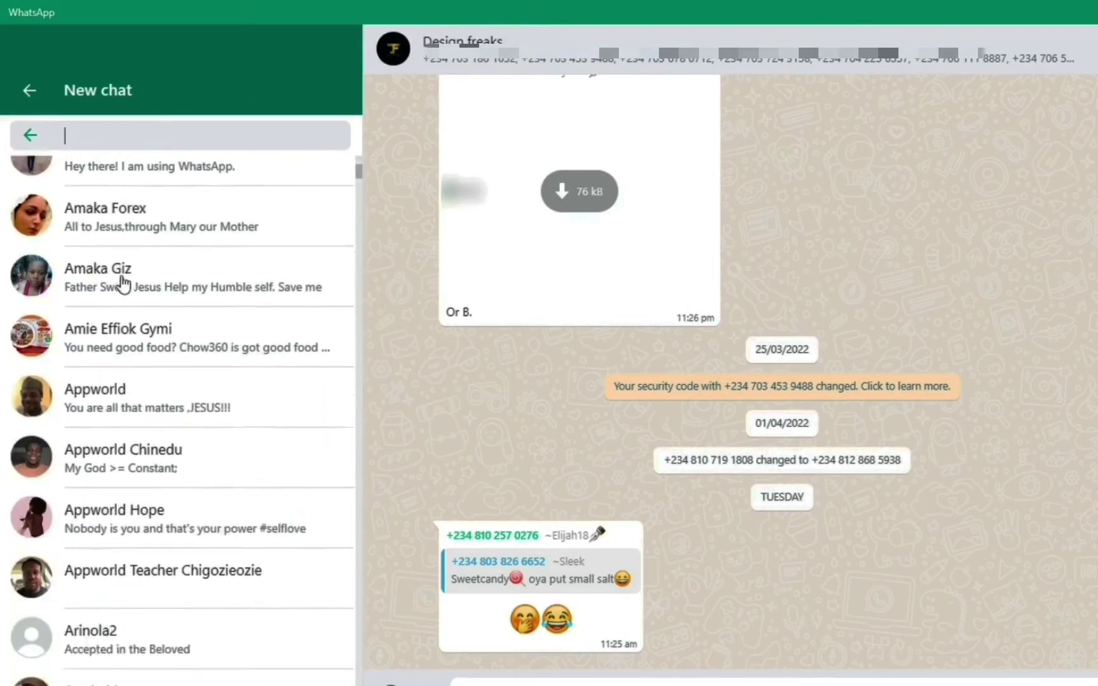
{"action": "scroll", "coordinate": [124, 279], "scroll_direction": "down", "scroll_amount": 10}
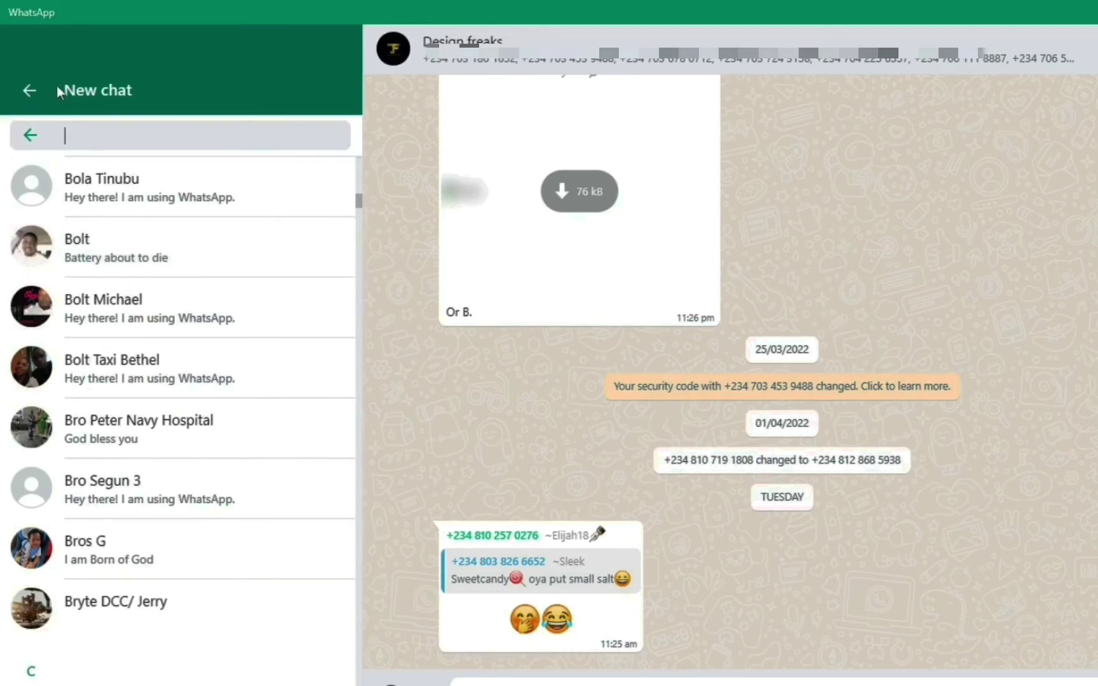
{"action": "left_click", "coordinate": [29, 91]}
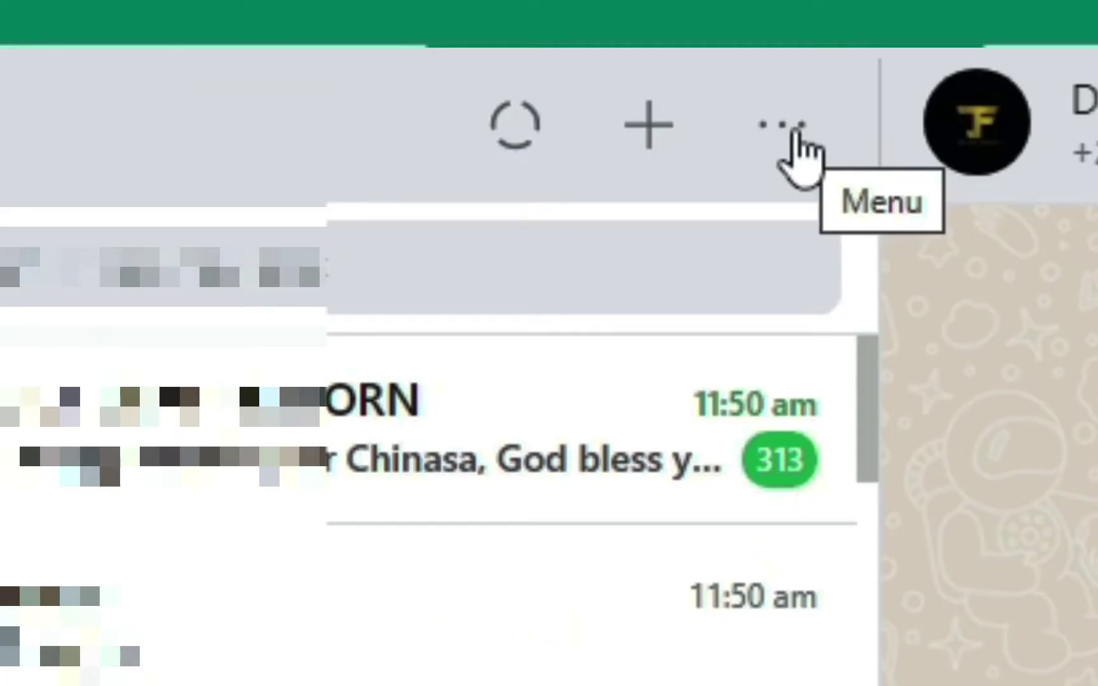
Check Starred messages, then star the 11:25 am emoji reply in Design freaks
{"action": "left_click", "coordinate": [794, 135]}
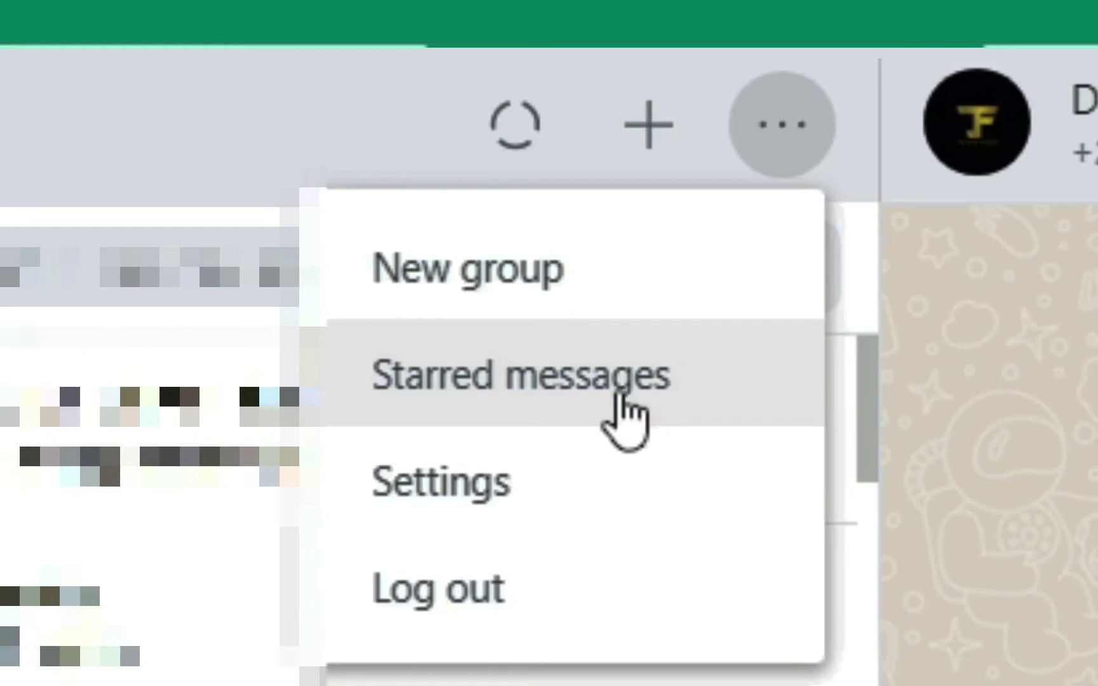
{"action": "left_click", "coordinate": [619, 397]}
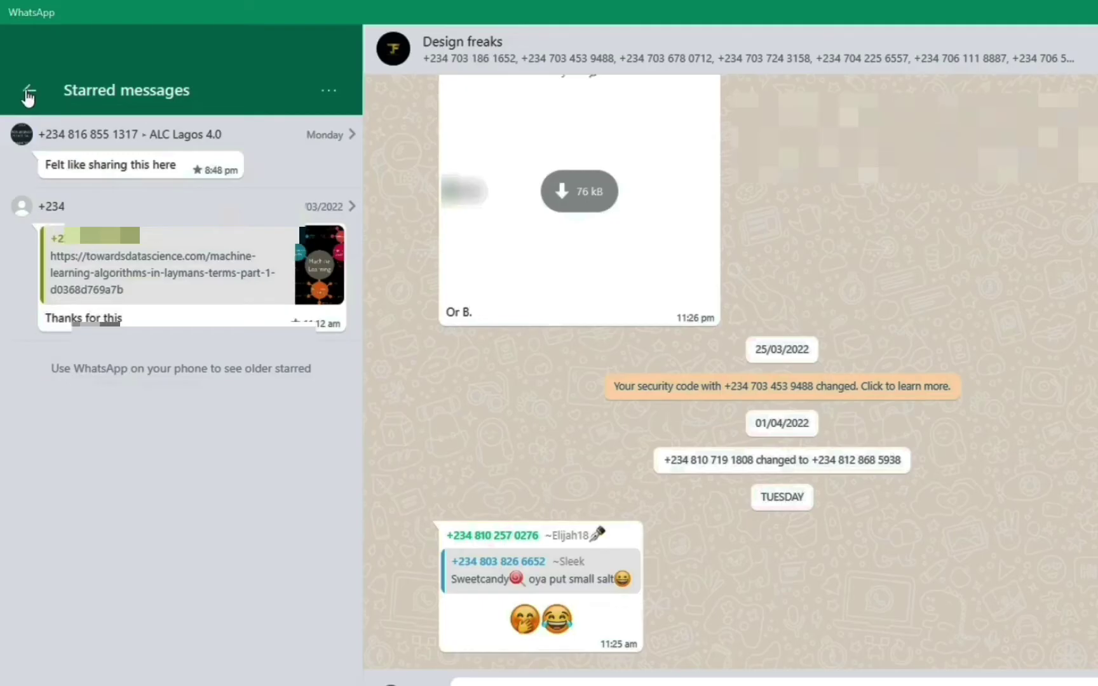
{"action": "left_click", "coordinate": [30, 93]}
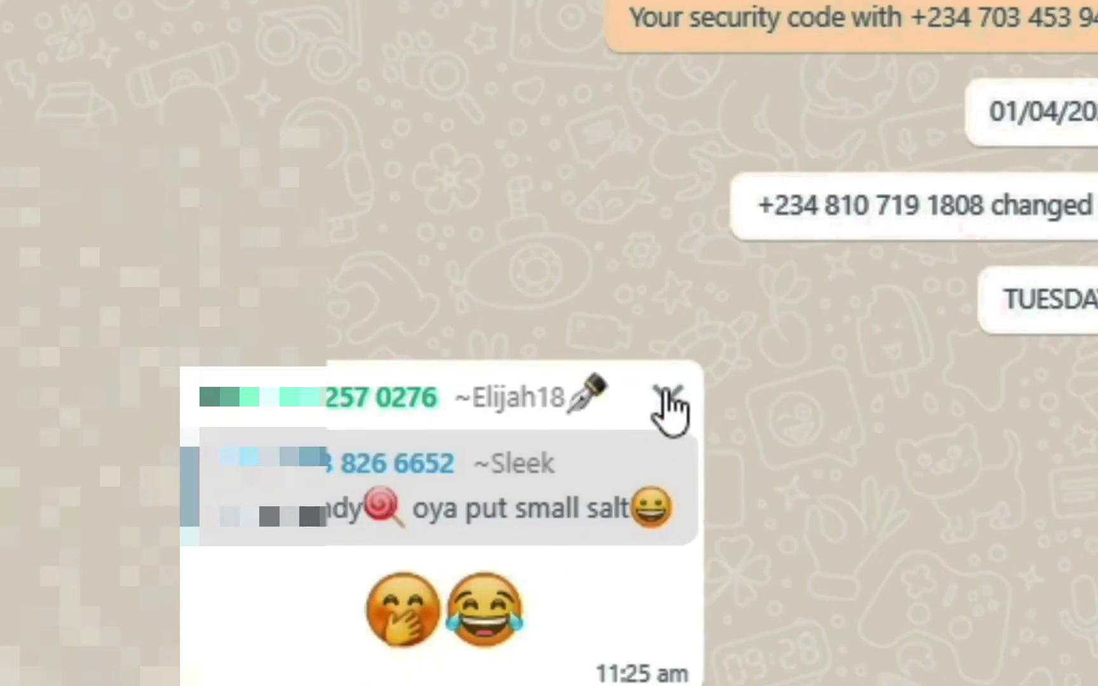
{"action": "left_click", "coordinate": [672, 411]}
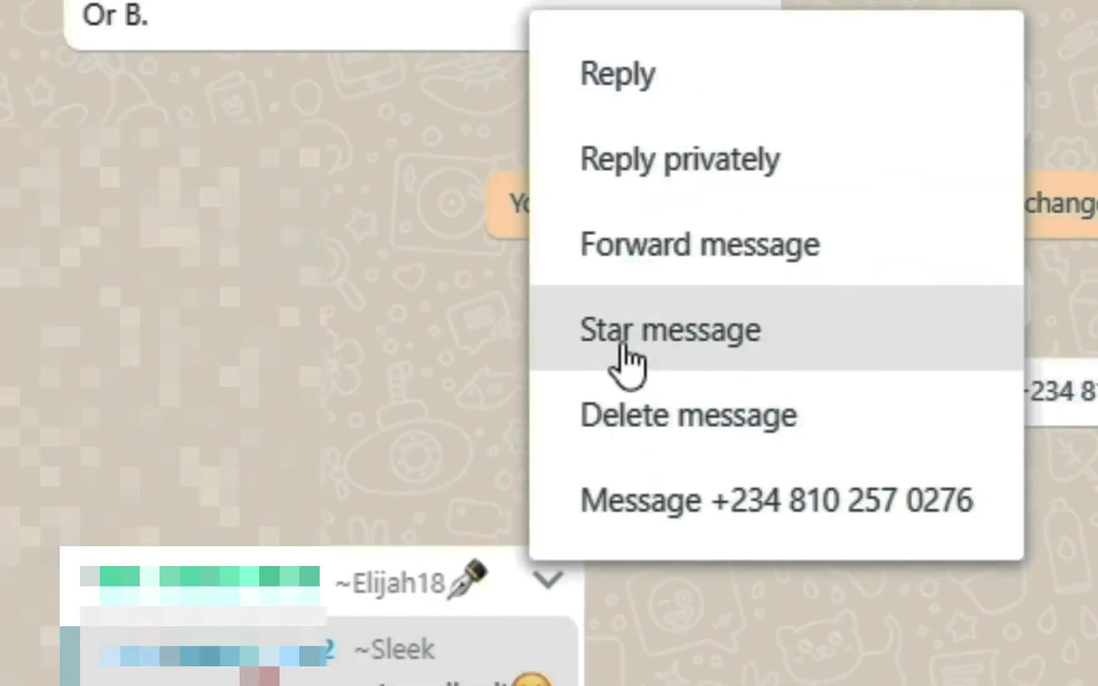
{"action": "left_click", "coordinate": [622, 347]}
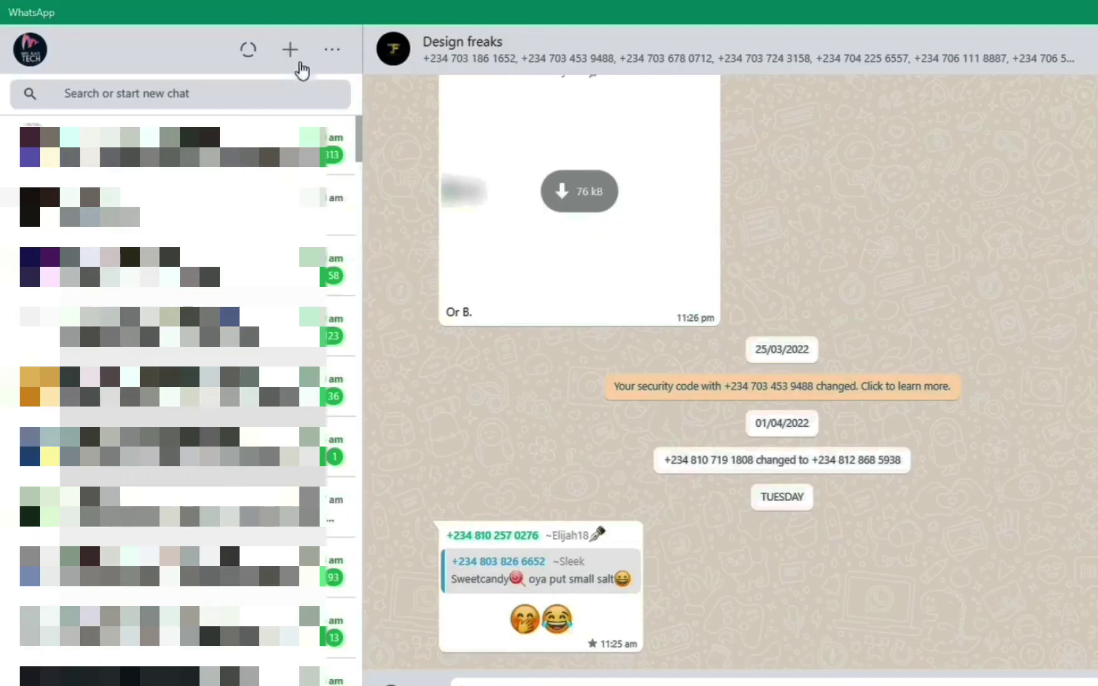
Confirm the 11:25 am emoji reply is listed under Starred messages, then return to chats
{"action": "left_click", "coordinate": [331, 54]}
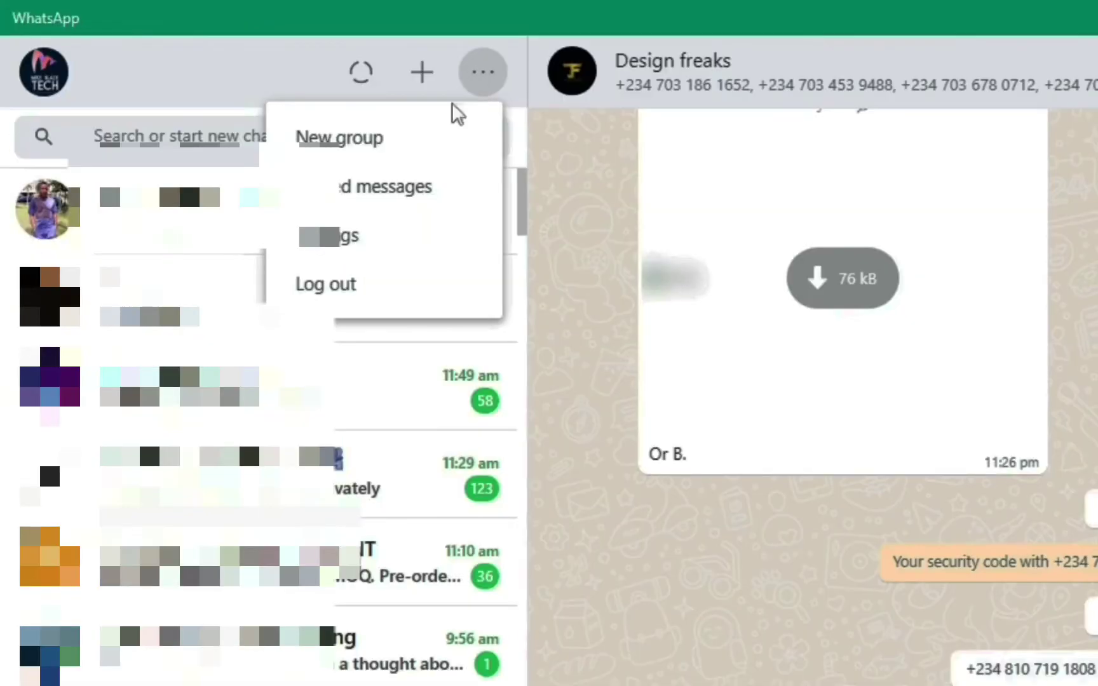
{"action": "left_click", "coordinate": [371, 193]}
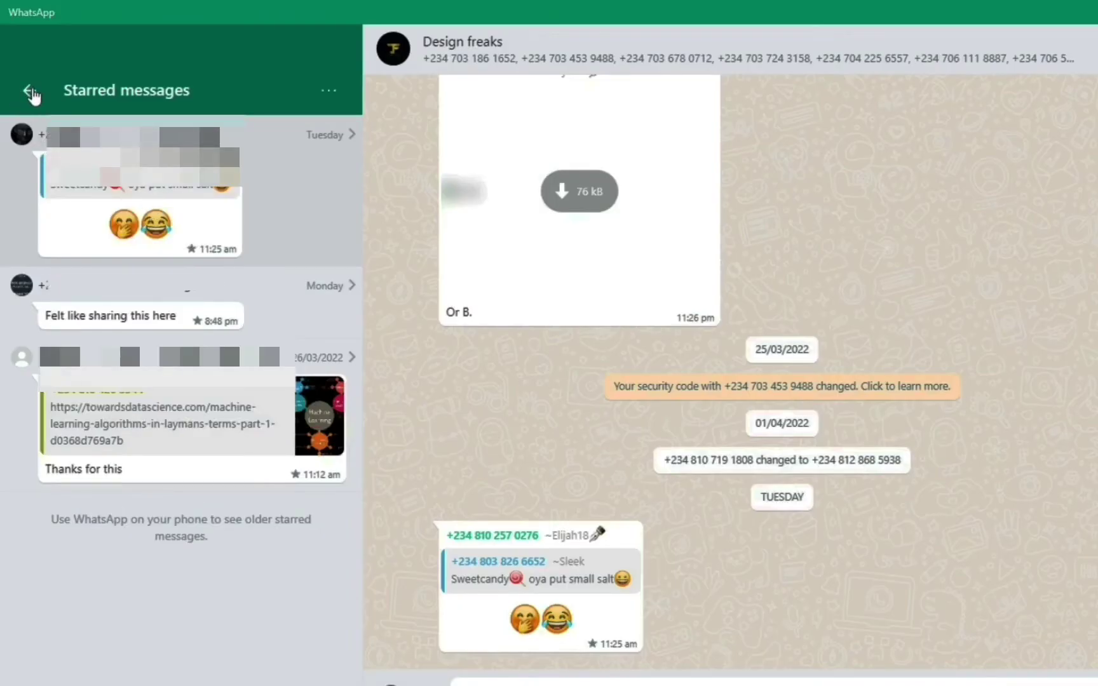
{"action": "left_click", "coordinate": [29, 91]}
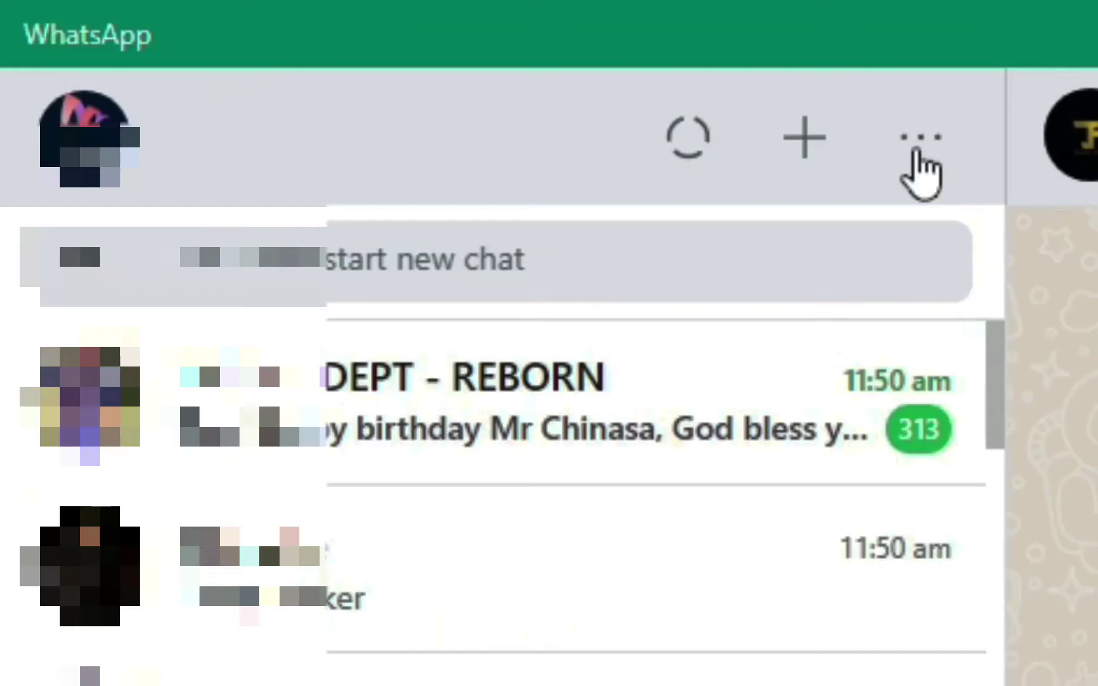
{"action": "left_click", "coordinate": [332, 49]}
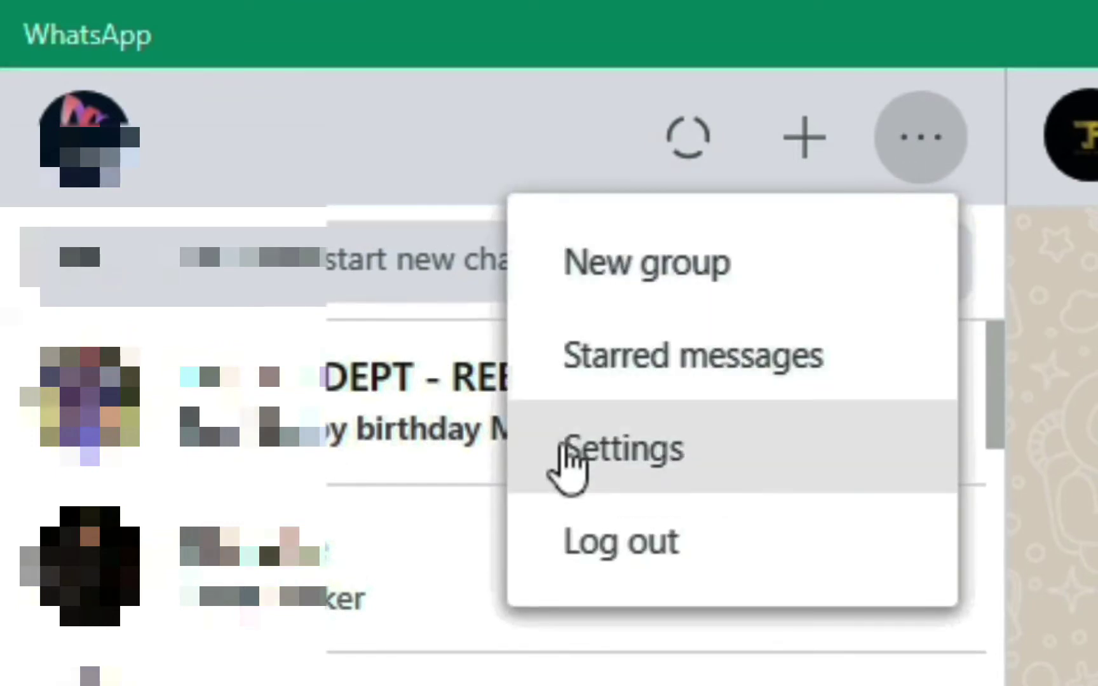
Switch the Settings theme to Dark, then Light, and finally System default
{"action": "left_click", "coordinate": [593, 453]}
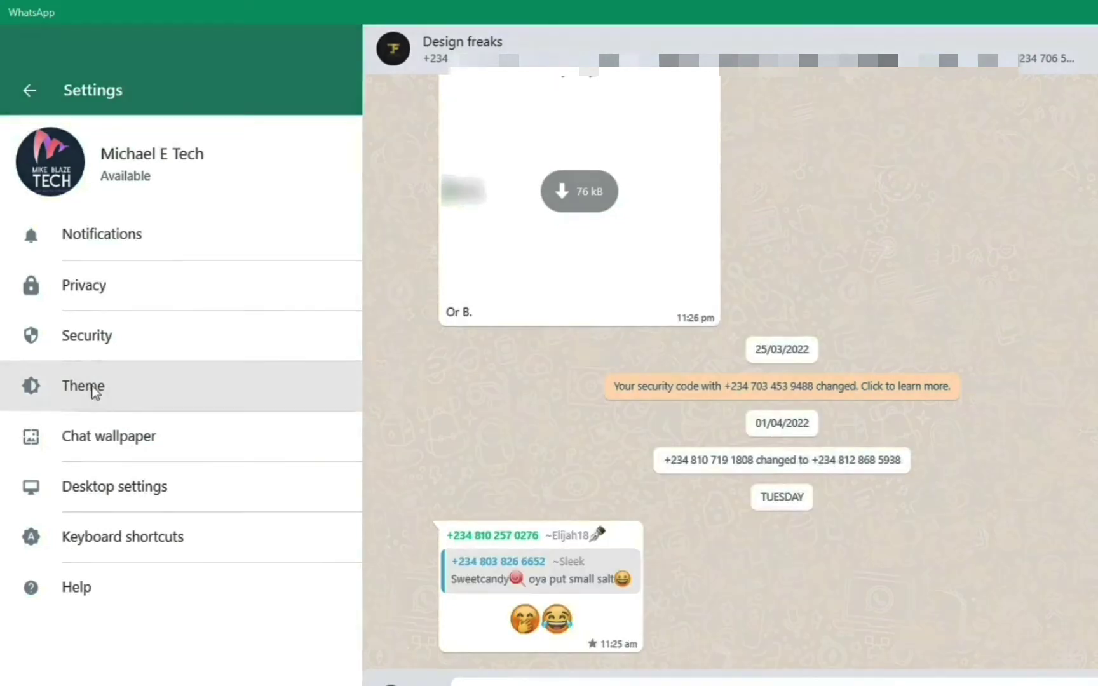
{"action": "left_click", "coordinate": [79, 386]}
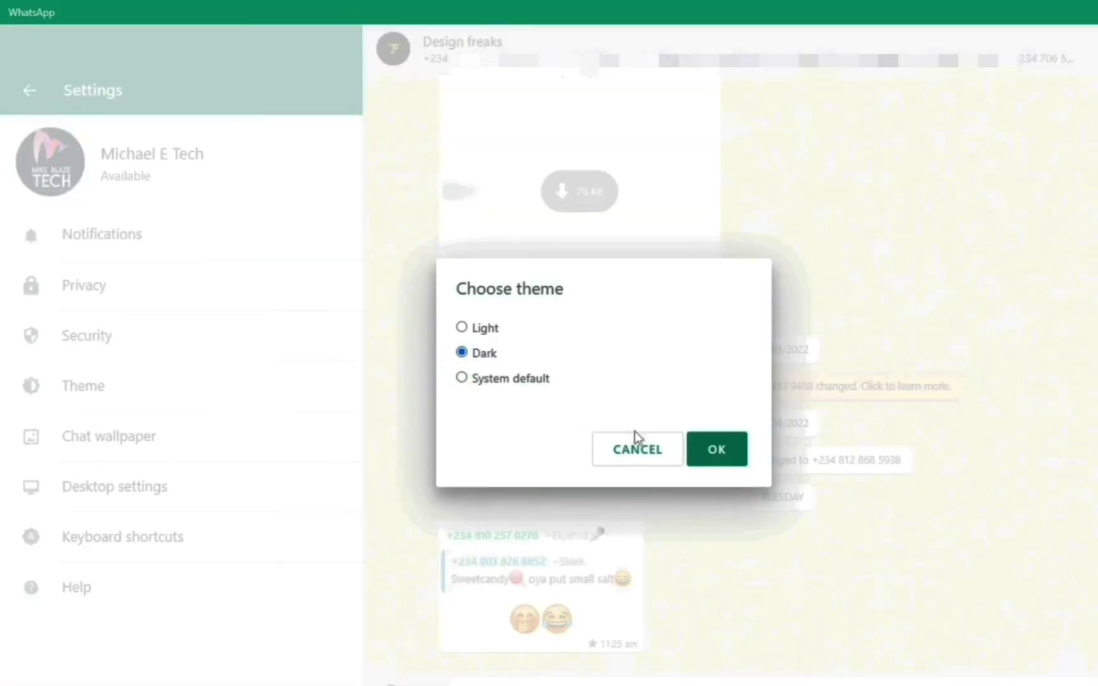
{"action": "left_click", "coordinate": [712, 456]}
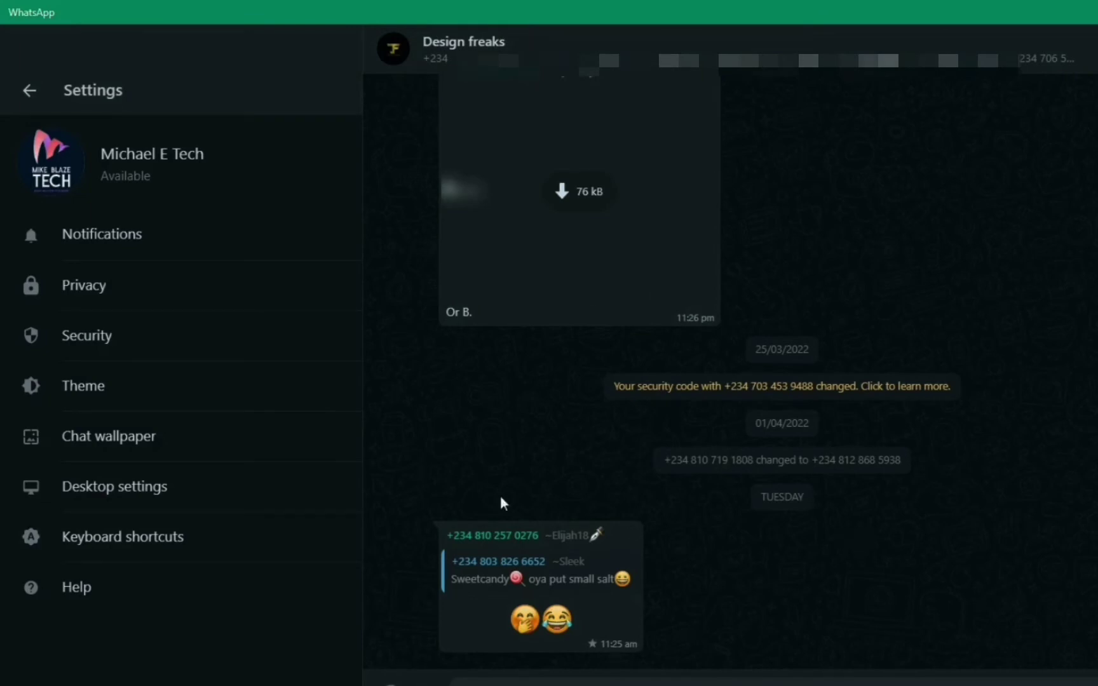
{"action": "left_click", "coordinate": [82, 387]}
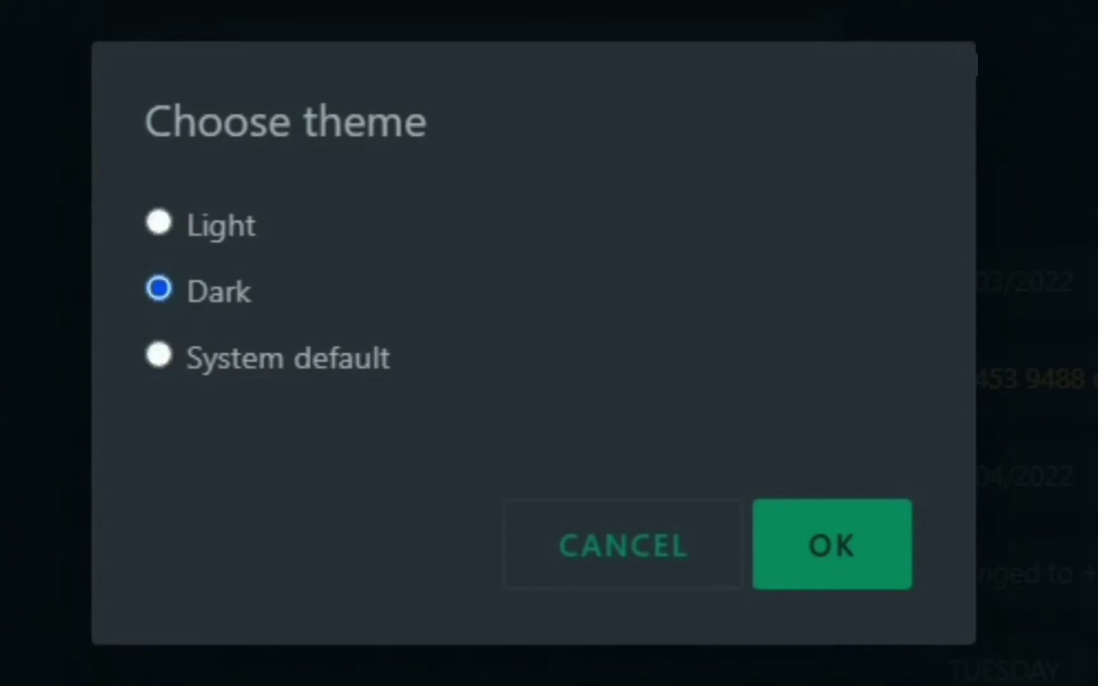
{"action": "left_click", "coordinate": [157, 223]}
{"action": "left_click", "coordinate": [808, 550]}
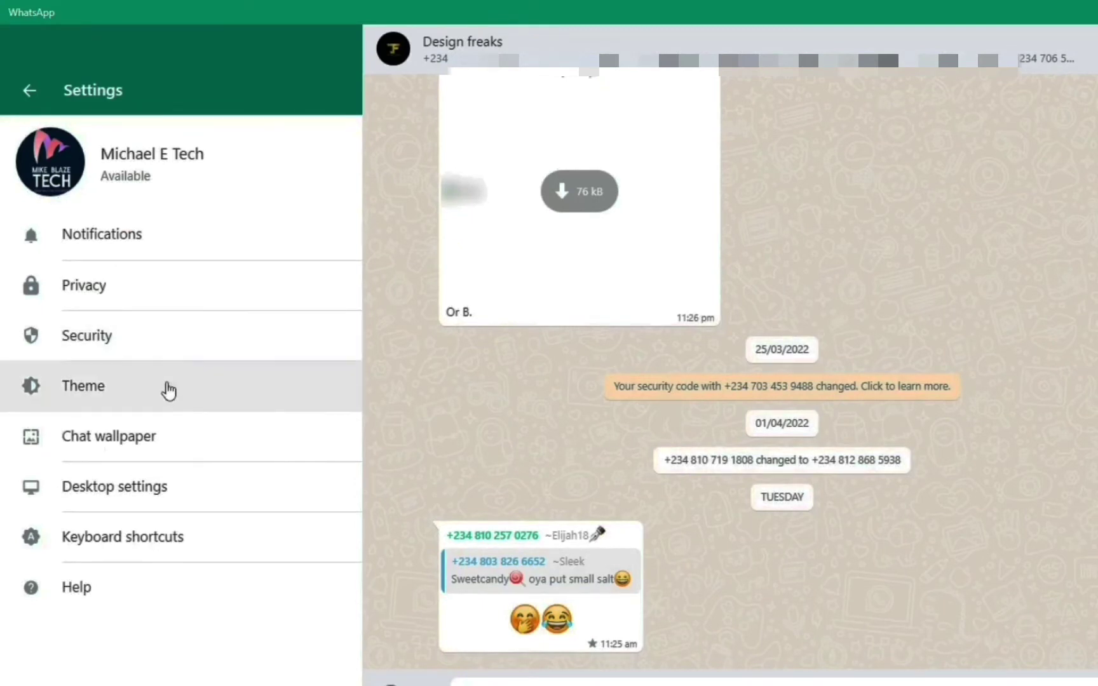
{"action": "left_click", "coordinate": [137, 395]}
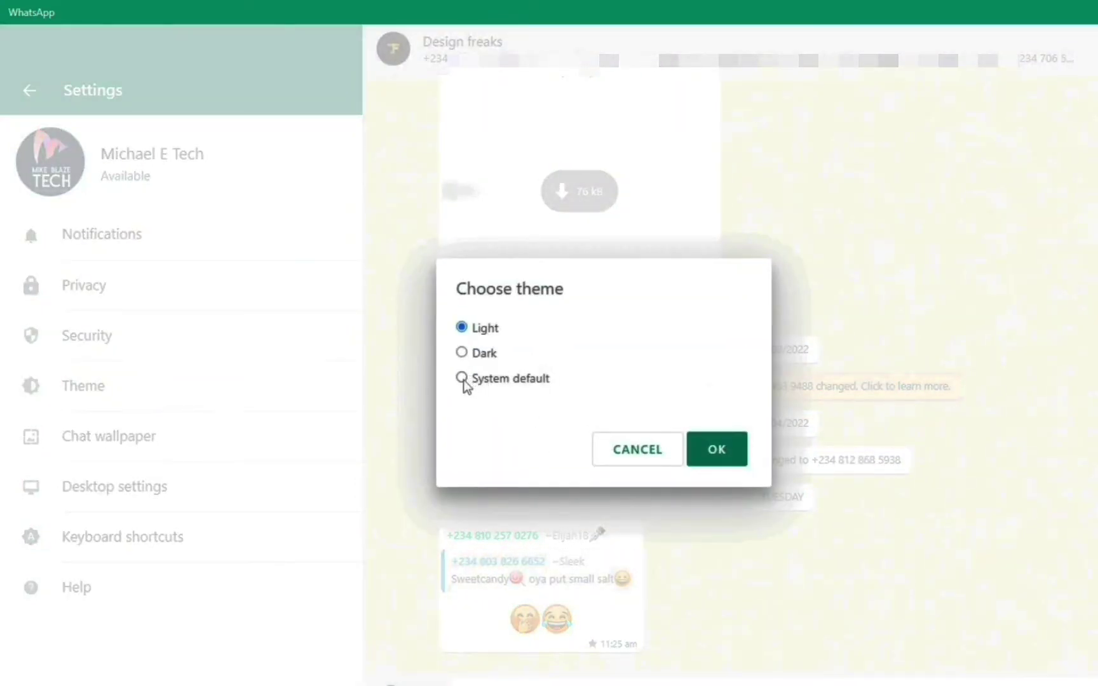
{"action": "left_click", "coordinate": [463, 379]}
{"action": "left_click", "coordinate": [737, 453]}
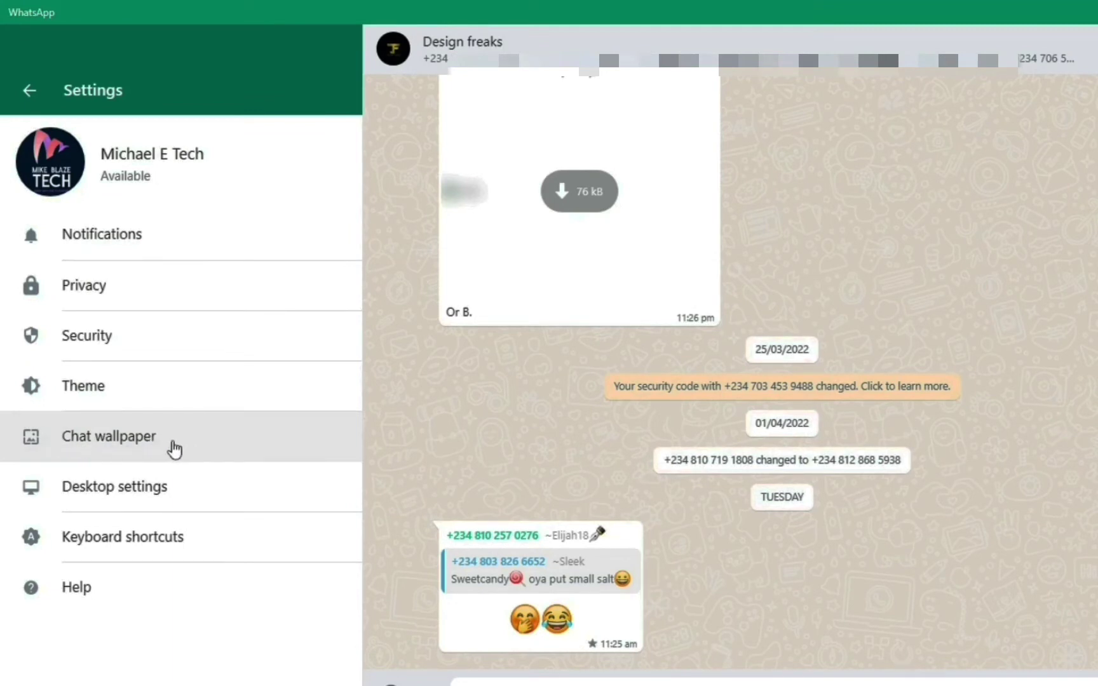
Set the chat wallpaper to the teal-blue solid colour and return to Settings
{"action": "left_click", "coordinate": [173, 450]}
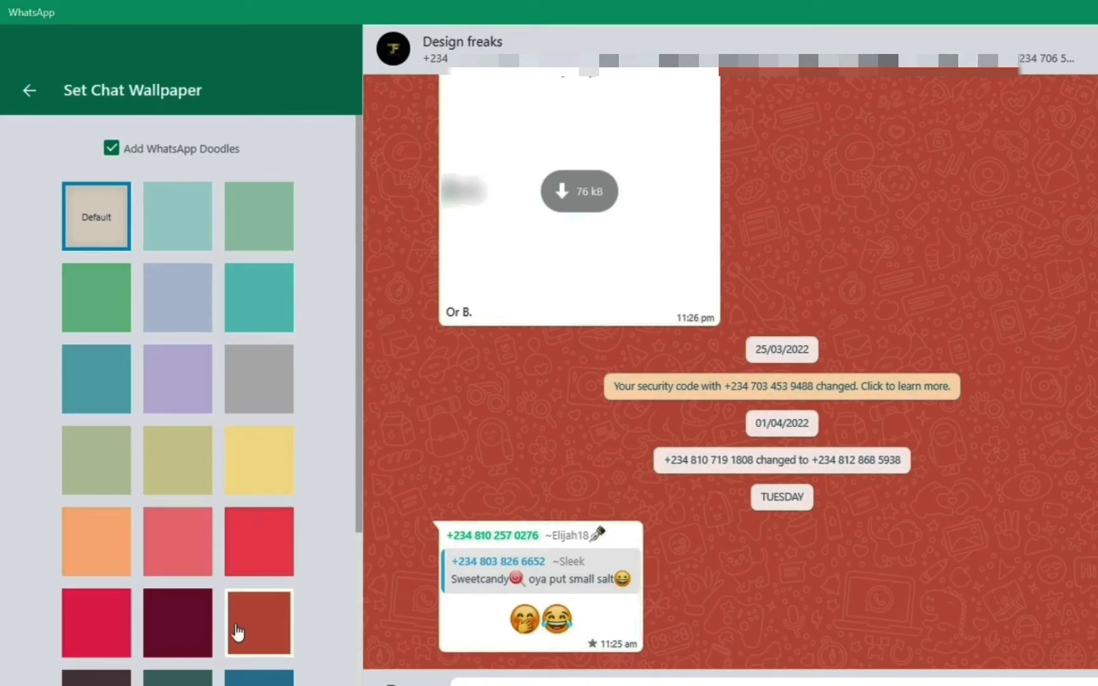
{"action": "scroll", "coordinate": [183, 619], "scroll_direction": "down", "scroll_amount": 4}
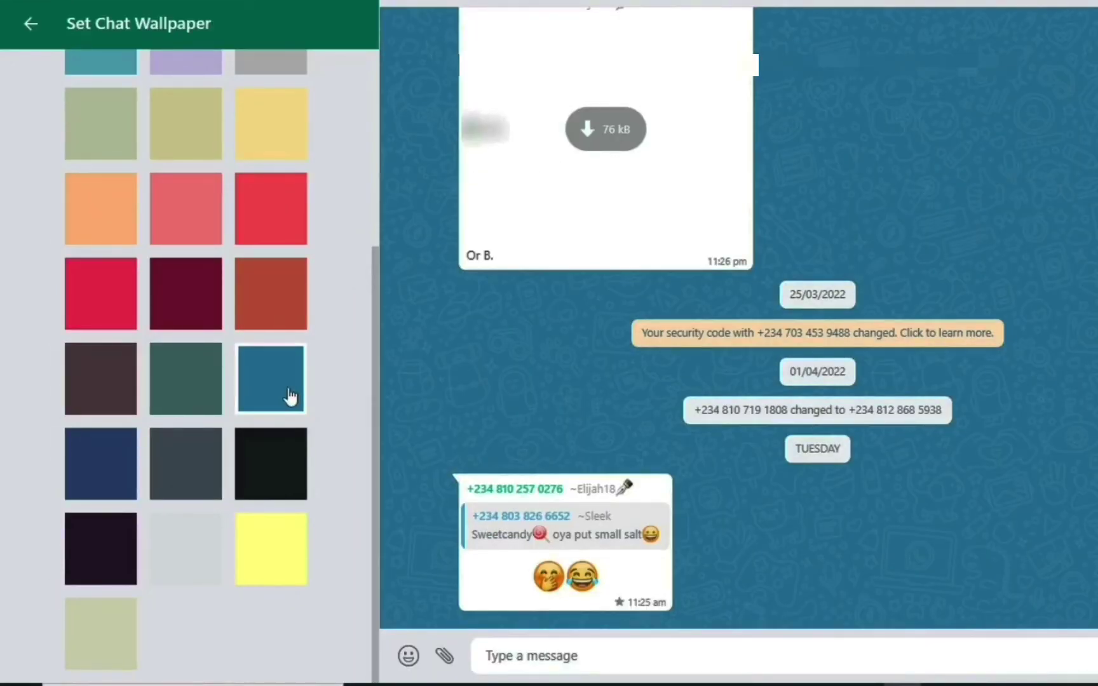
{"action": "left_click", "coordinate": [291, 397]}
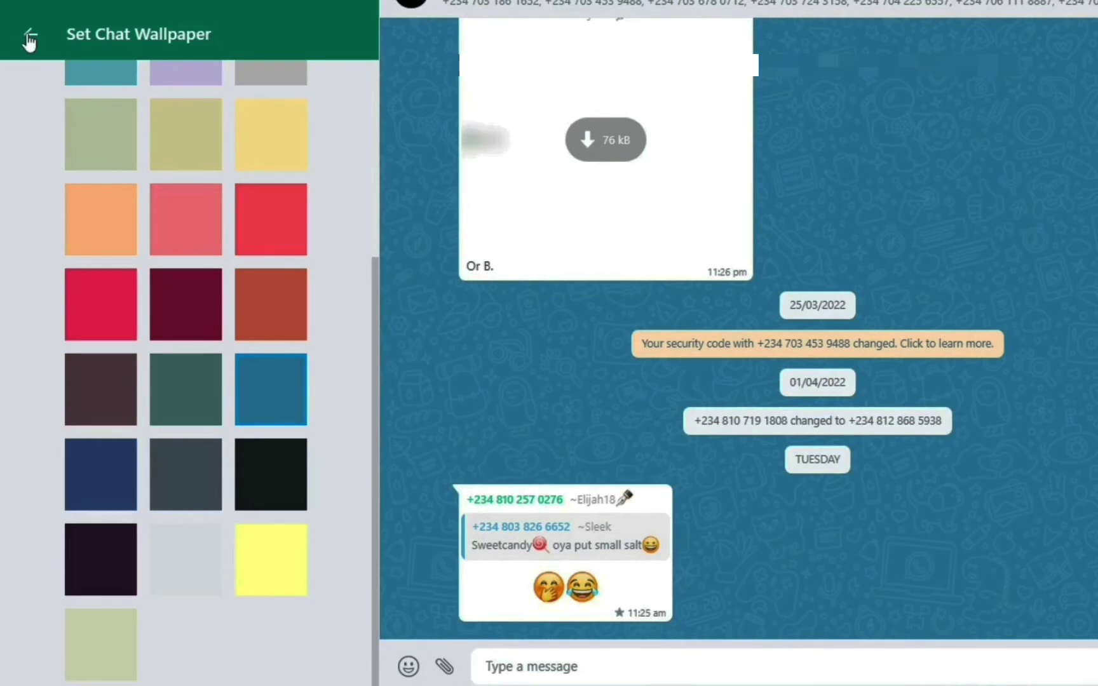
{"action": "left_click", "coordinate": [30, 40]}
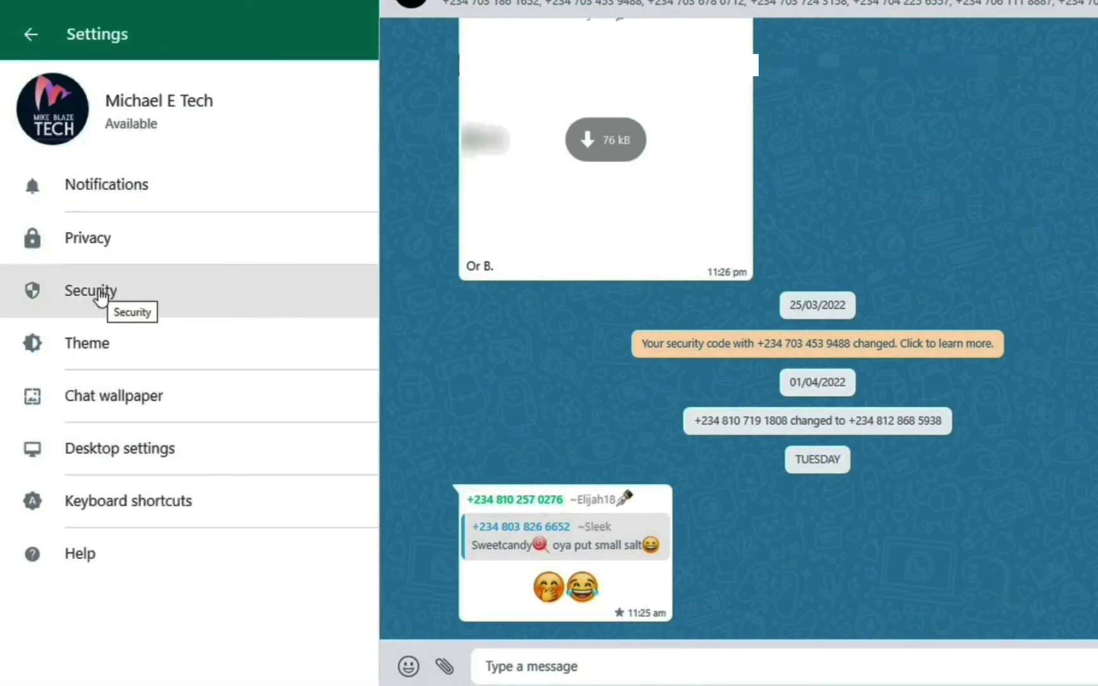
{"action": "left_click", "coordinate": [99, 292]}
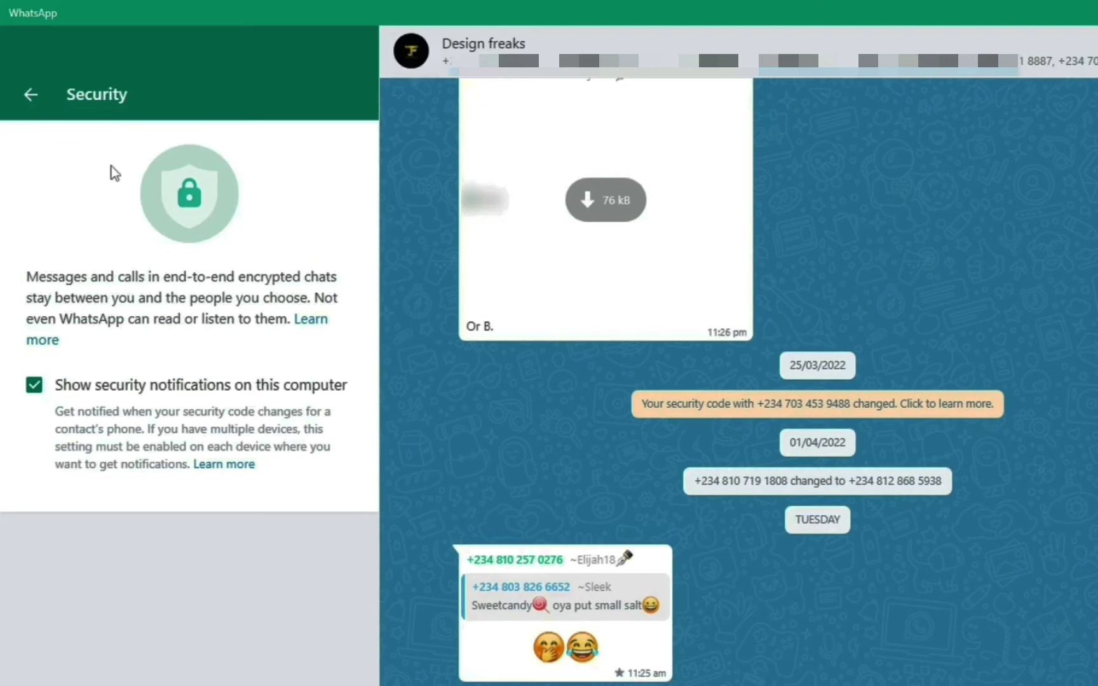
{"action": "left_click", "coordinate": [31, 96]}
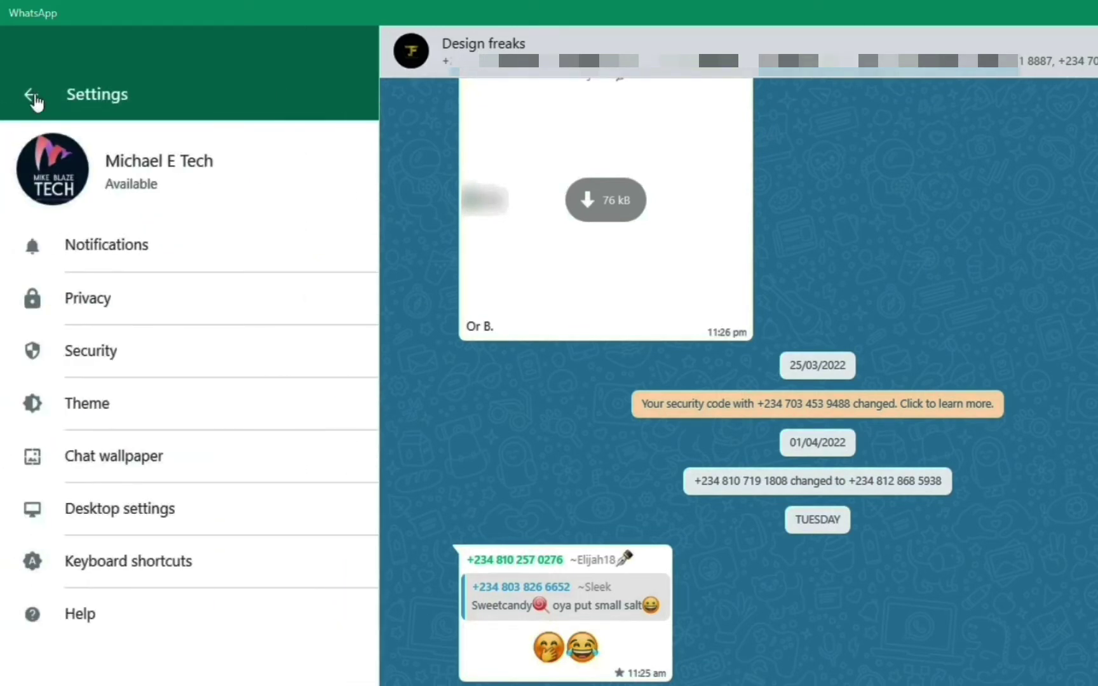
Set Privacy > Profile photo visibility to Everyone
{"action": "left_click", "coordinate": [112, 310]}
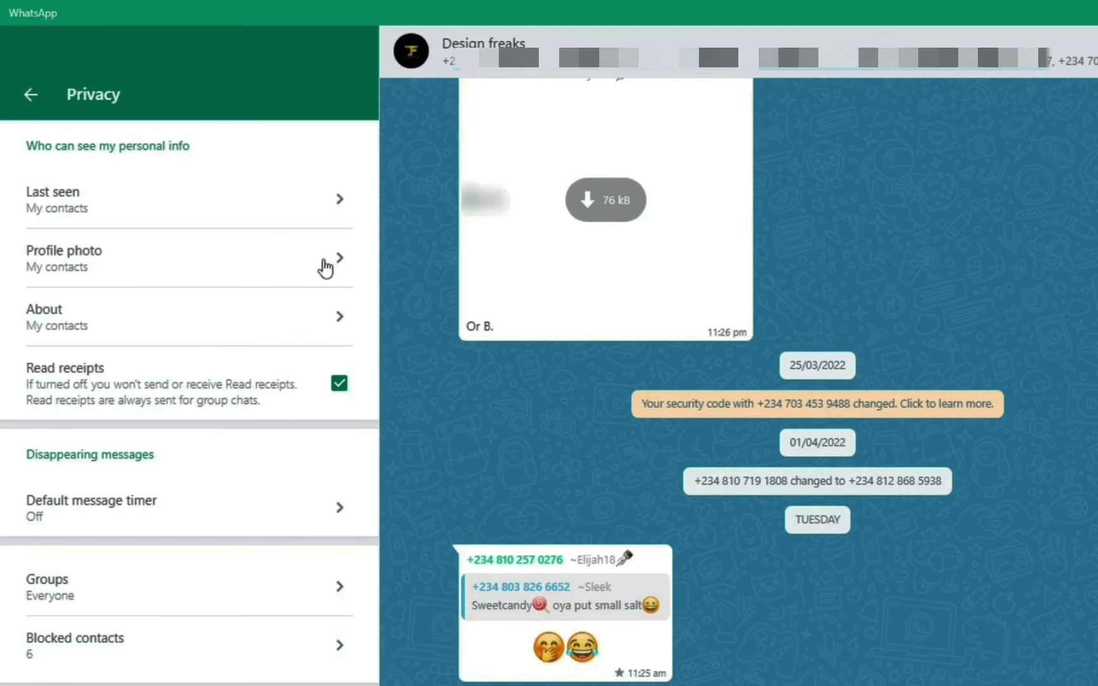
{"action": "left_click", "coordinate": [325, 266]}
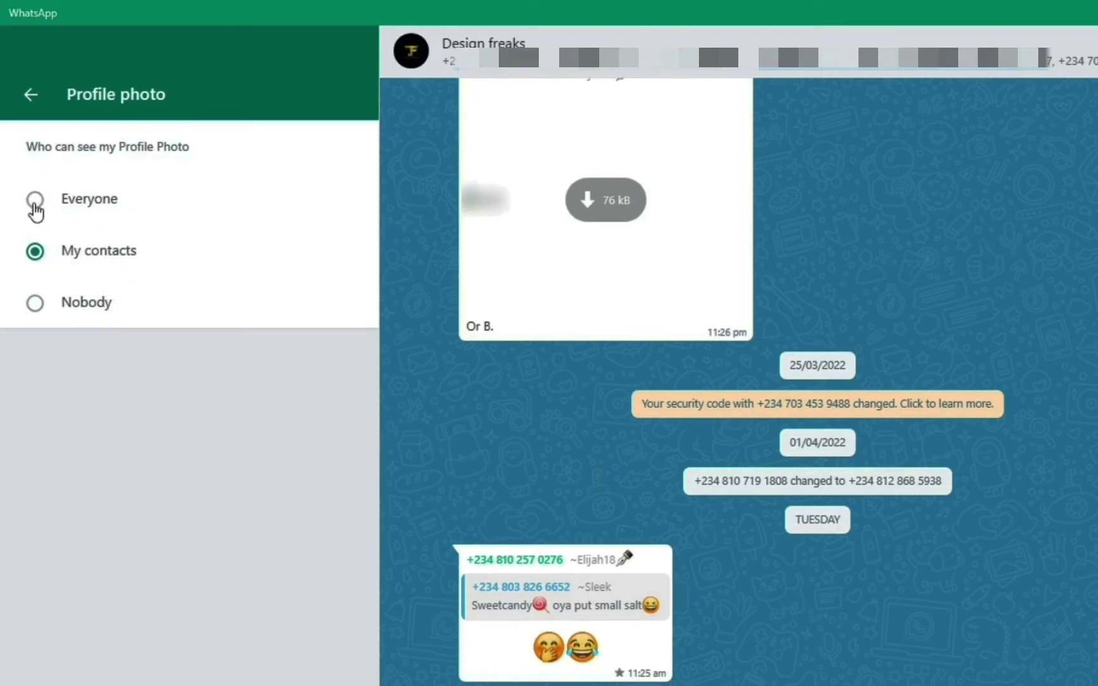
{"action": "left_click", "coordinate": [35, 201]}
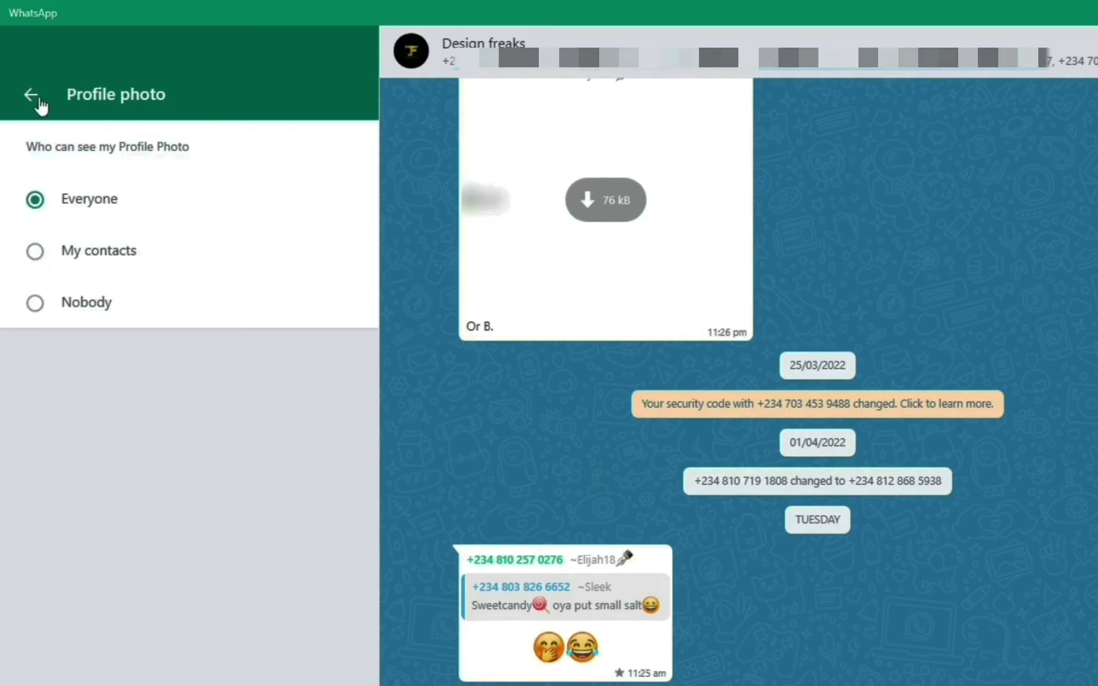
{"action": "left_click", "coordinate": [31, 95]}
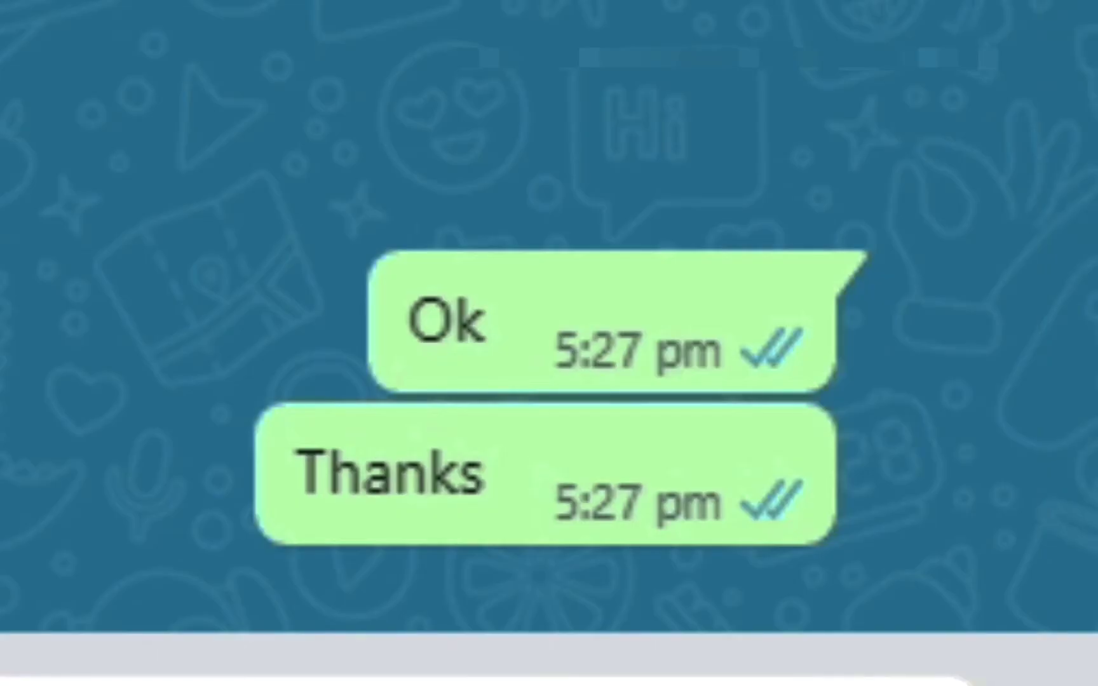
Go back from the Privacy page to the main Settings list
{"action": "mouse_move", "coordinate": [792, 492]}
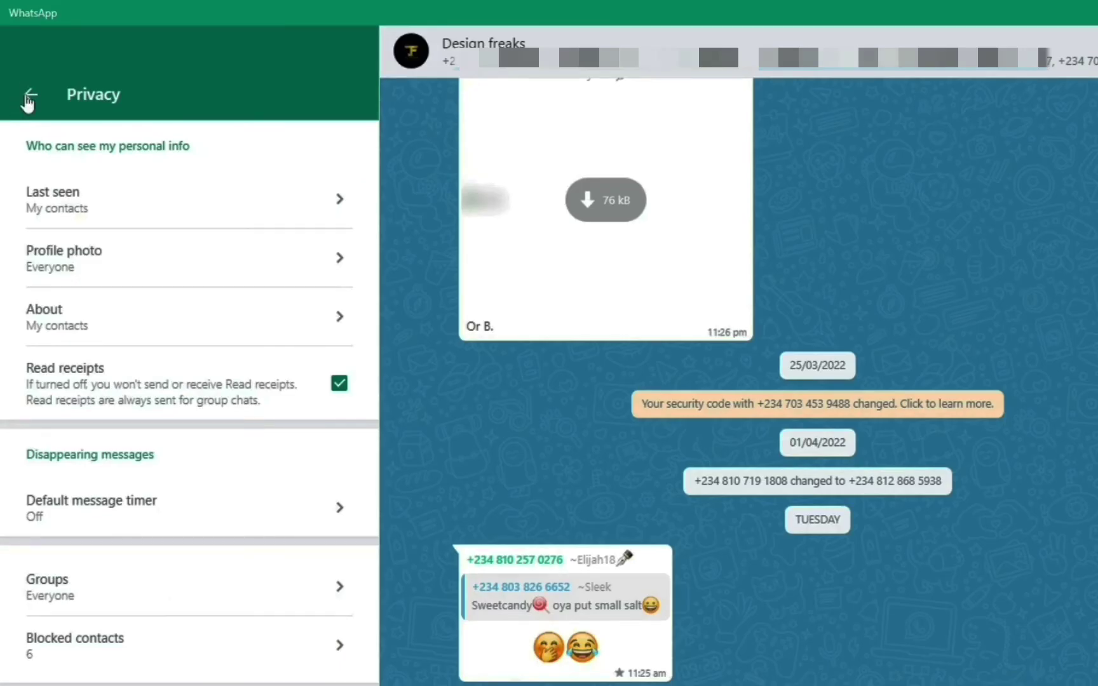
{"action": "left_click", "coordinate": [29, 97]}
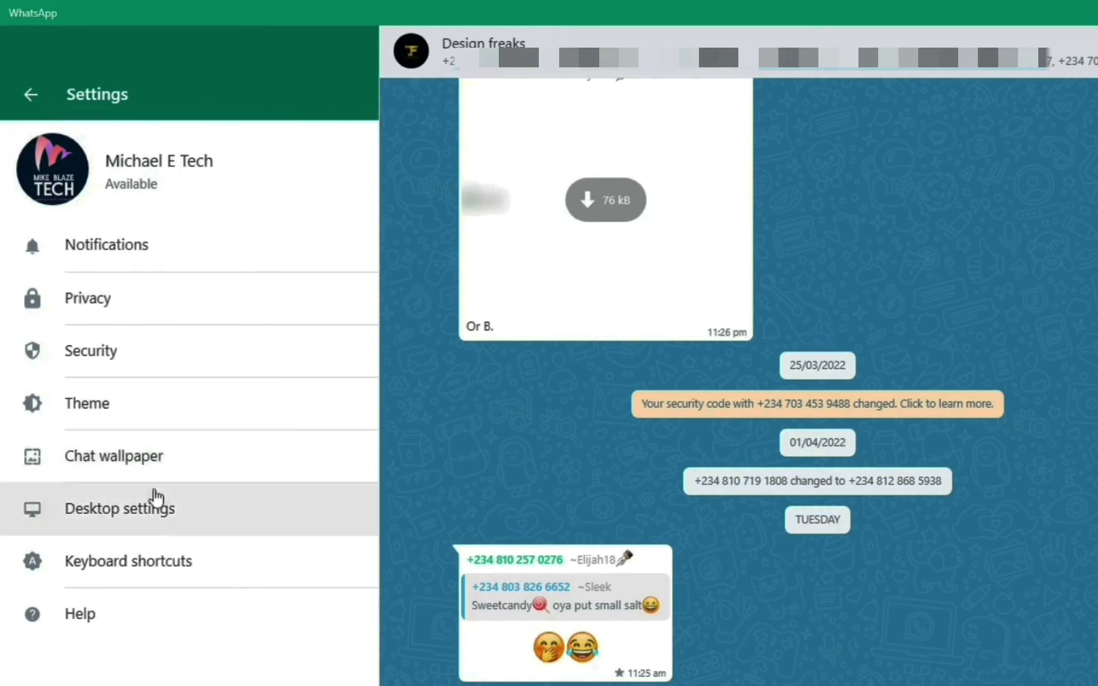
Open your own profile, trim the About status, and save the display name
{"action": "left_click", "coordinate": [32, 96]}
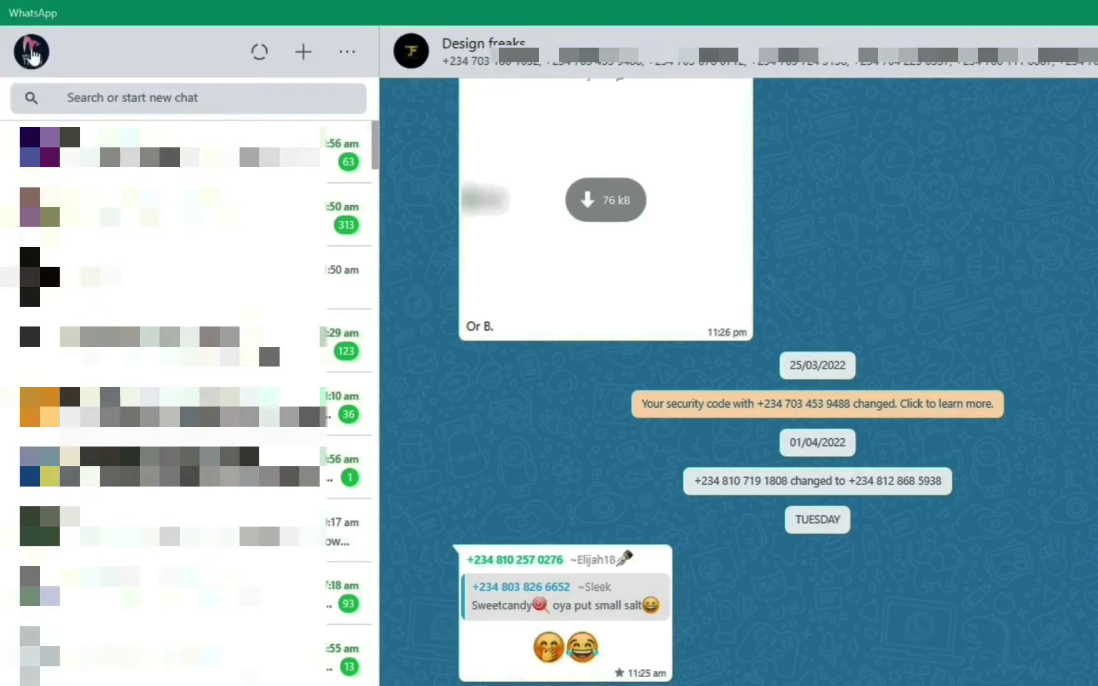
{"action": "left_click", "coordinate": [32, 56]}
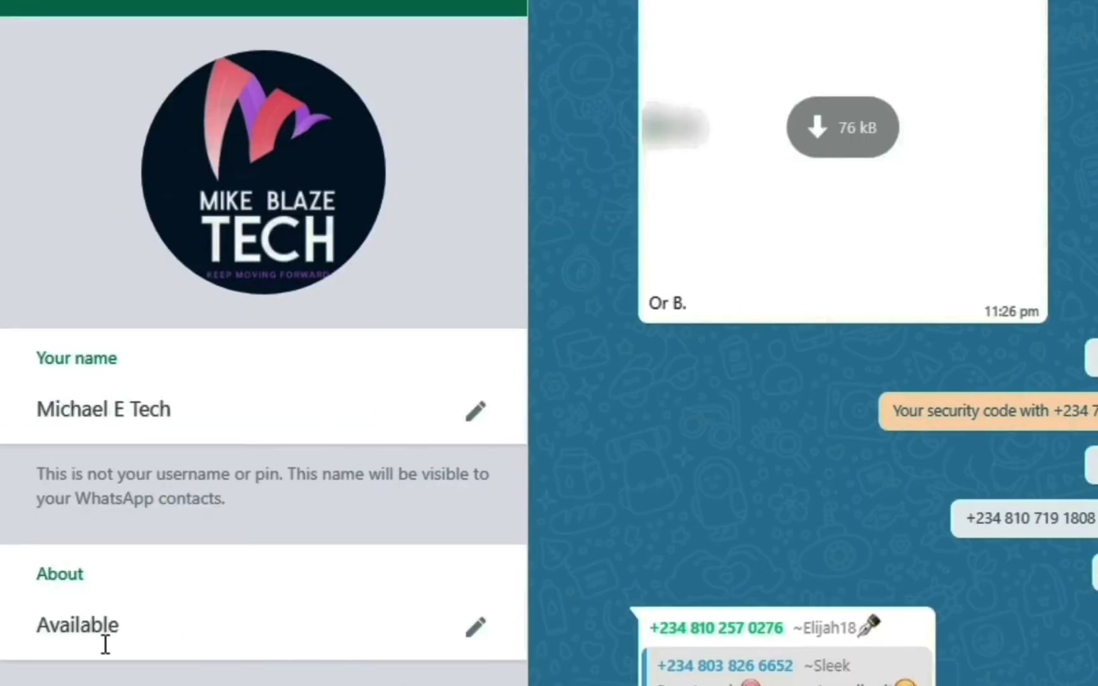
{"action": "left_click", "coordinate": [473, 629]}
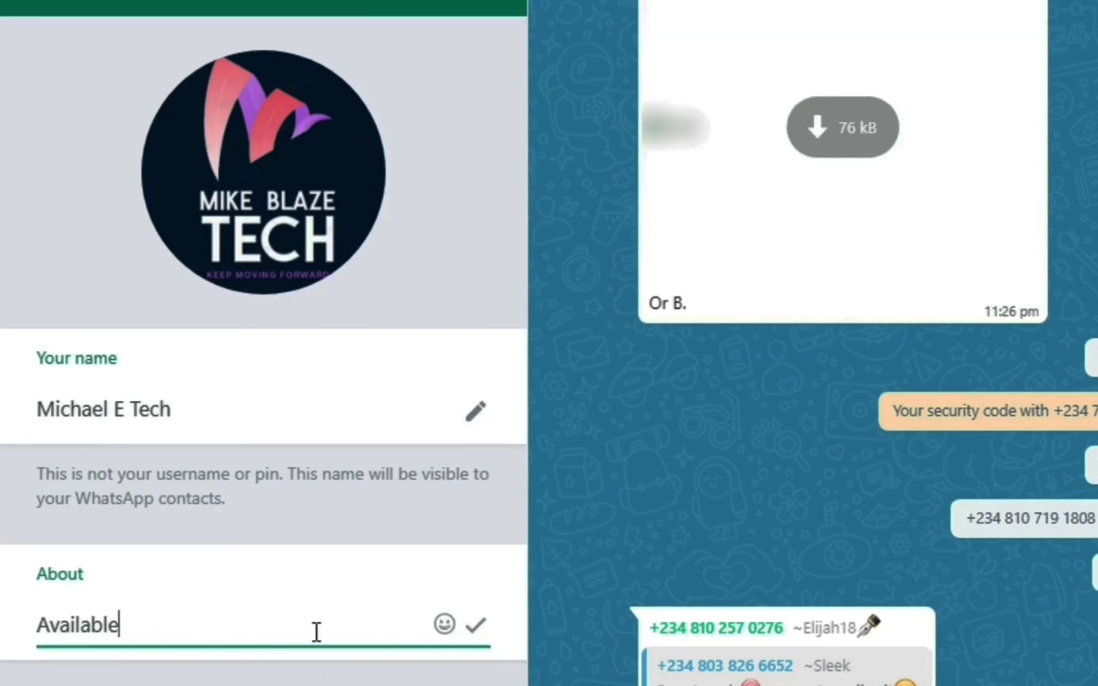
{"action": "key", "text": "BackSpace"}
{"action": "key", "text": "BackSpace"}
{"action": "key", "text": "BackSpace"}
{"action": "key", "text": "BackSpace"}
{"action": "key", "text": "BackSpace"}
{"action": "key", "text": "BackSpace"}
{"action": "key", "text": "BackSpace"}
{"action": "key", "text": "BackSpace"}
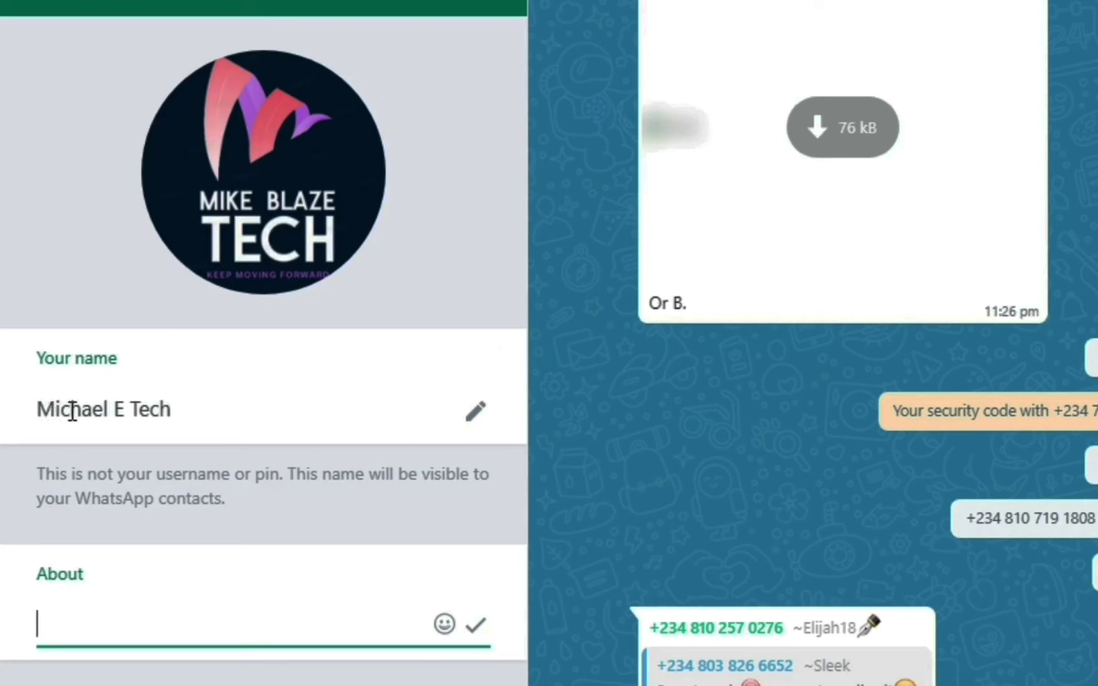
{"action": "left_click", "coordinate": [477, 416]}
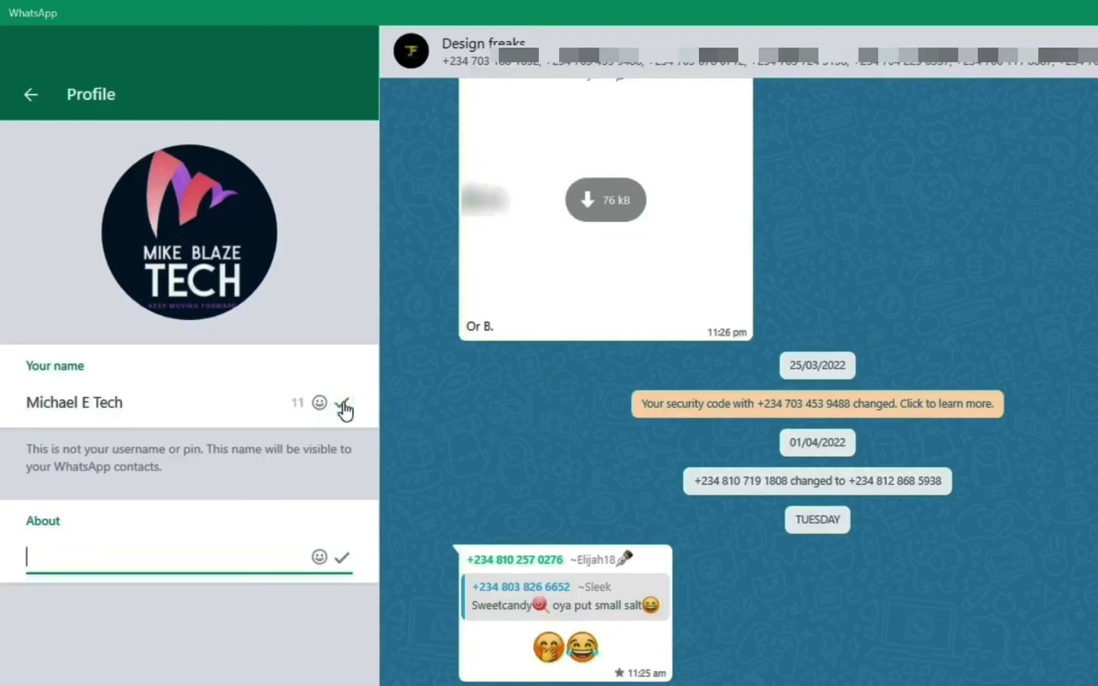
{"action": "left_click", "coordinate": [477, 415]}
Set the About line to a single grinning emoji and return to the chat
{"action": "left_click", "coordinate": [347, 557]}
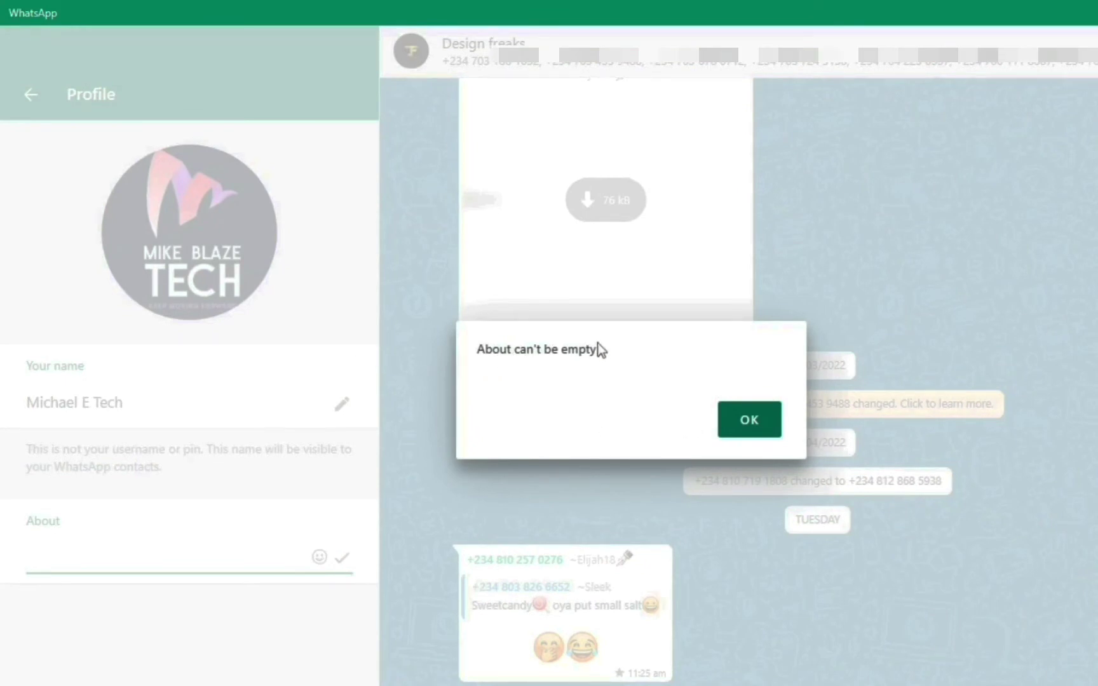
{"action": "left_click", "coordinate": [746, 427]}
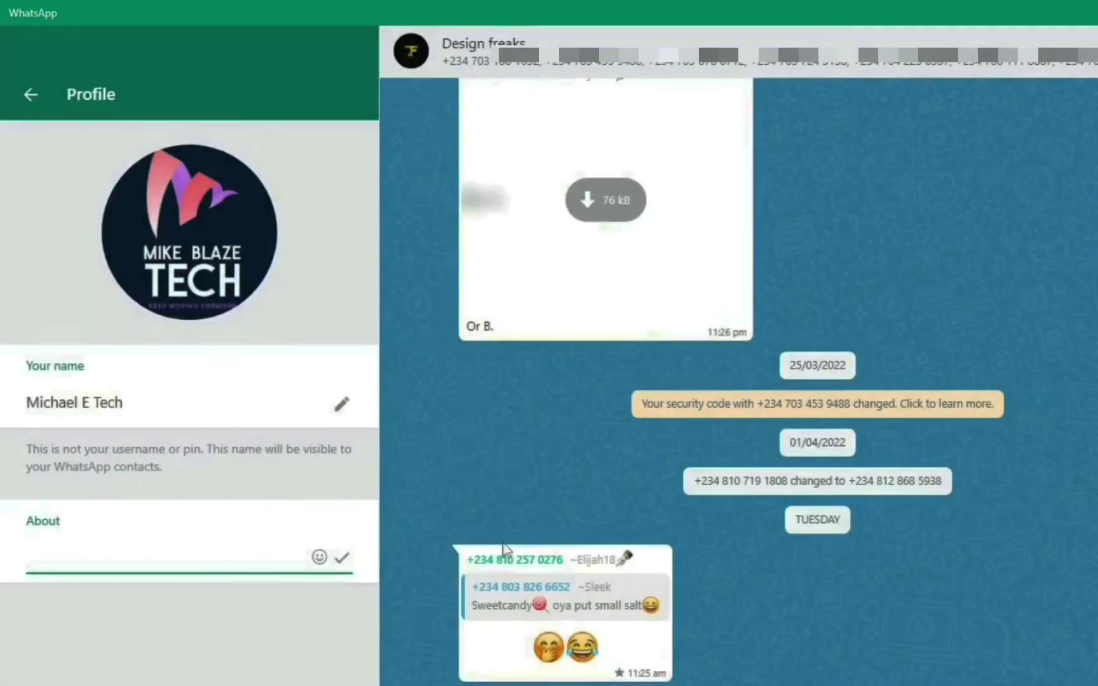
{"action": "left_click", "coordinate": [321, 557]}
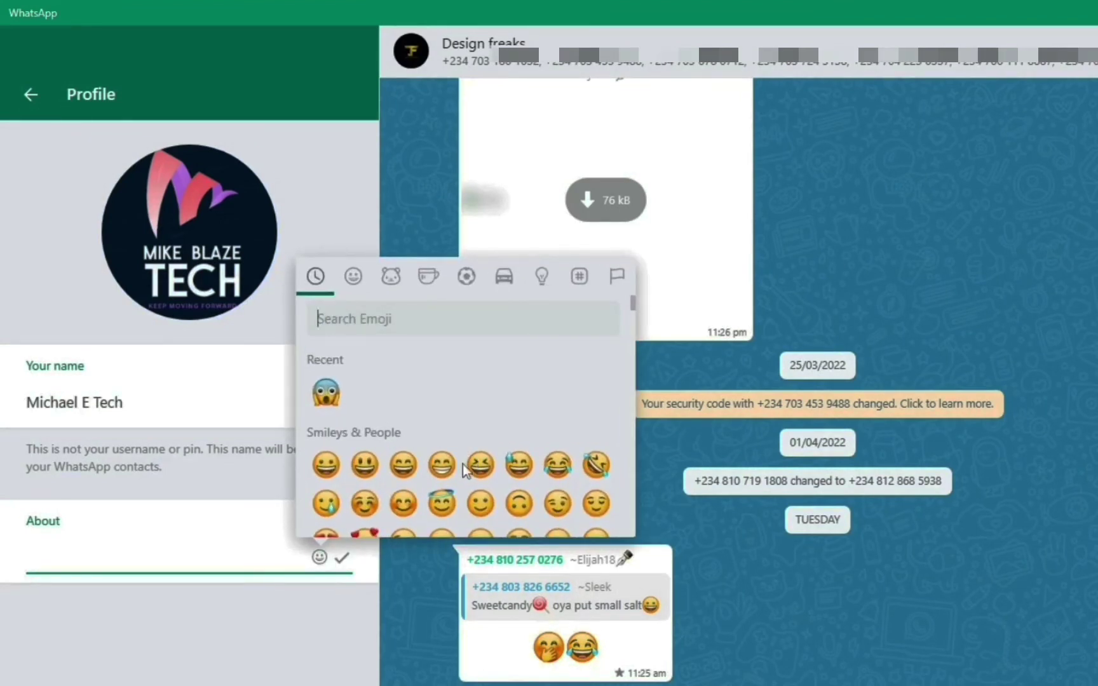
{"action": "left_click", "coordinate": [443, 465]}
{"action": "key", "text": "Return"}
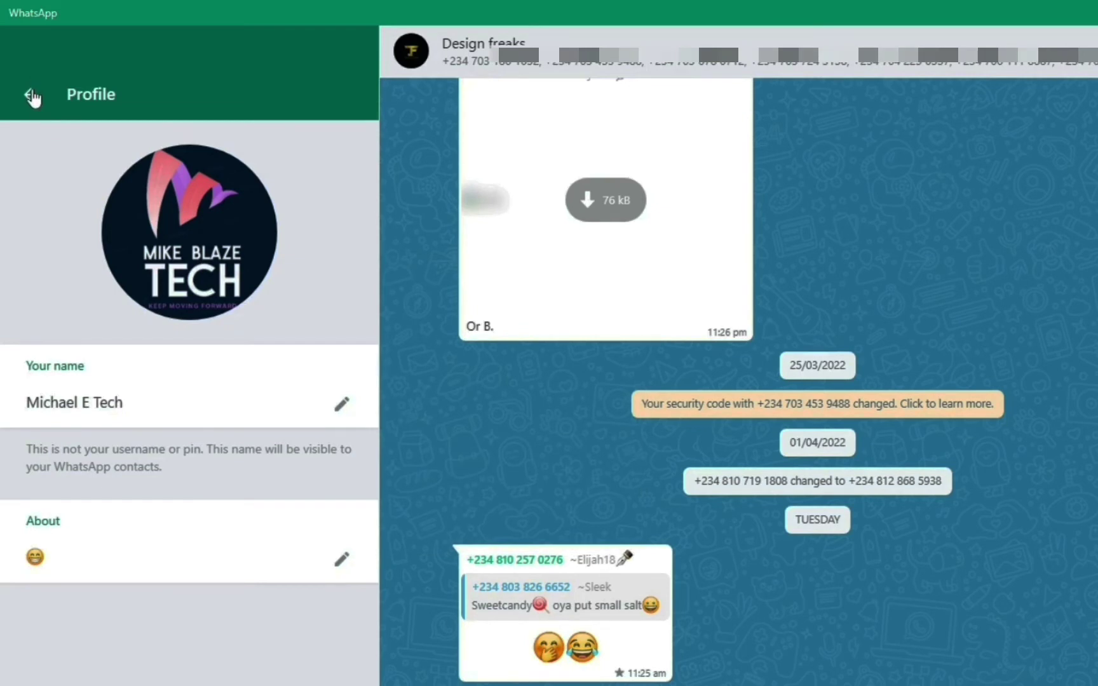
{"action": "left_click", "coordinate": [32, 97]}
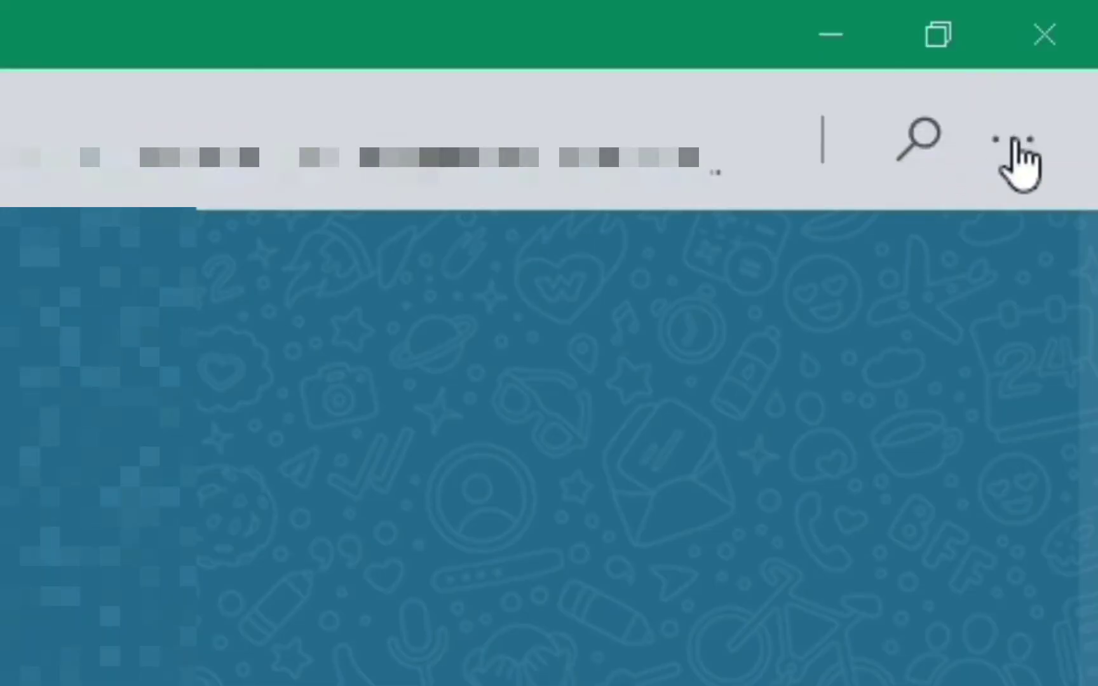
Search the Design freaks group's messages for 'remove', then clear the search
{"action": "left_click", "coordinate": [1015, 141]}
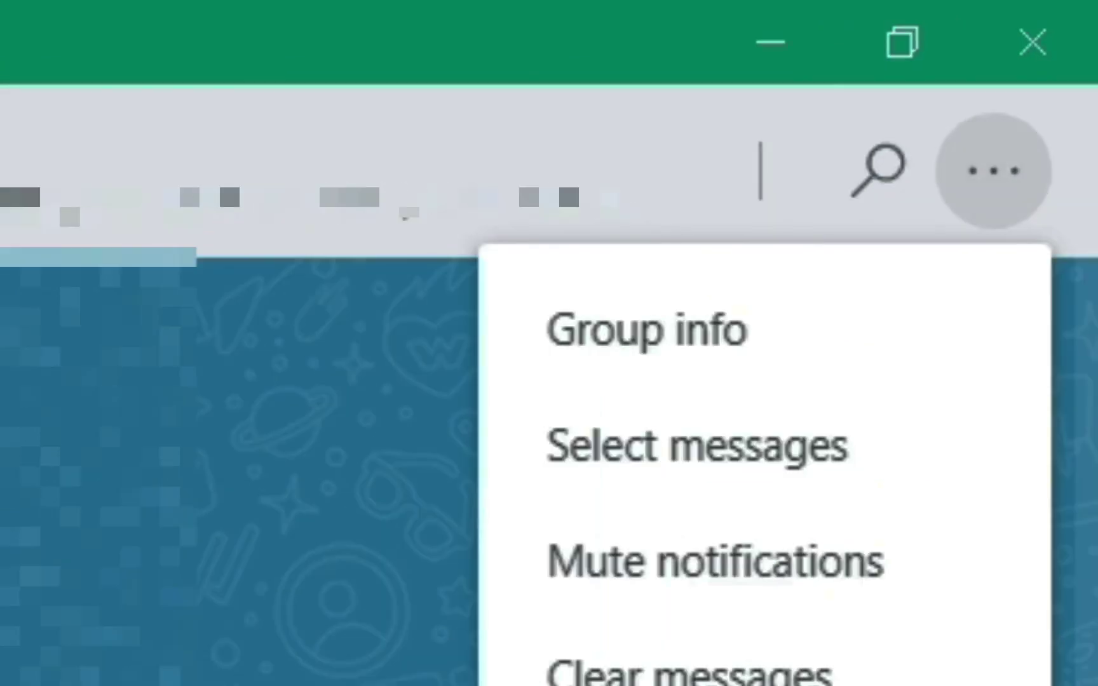
{"action": "key", "text": "Escape"}
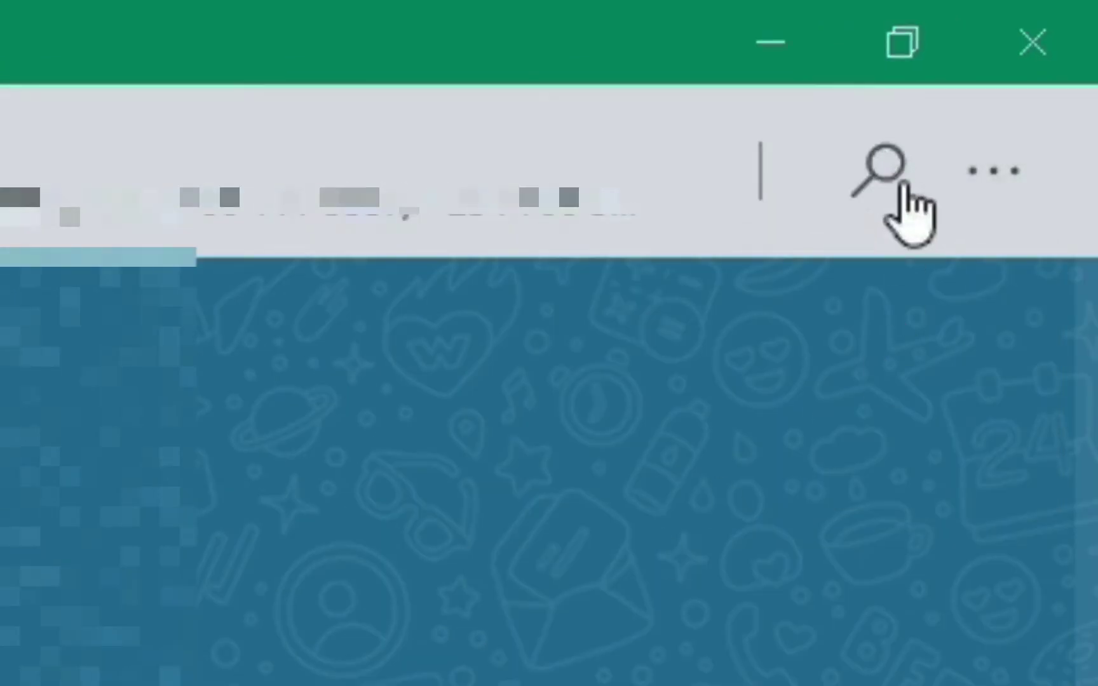
{"action": "left_click", "coordinate": [886, 166]}
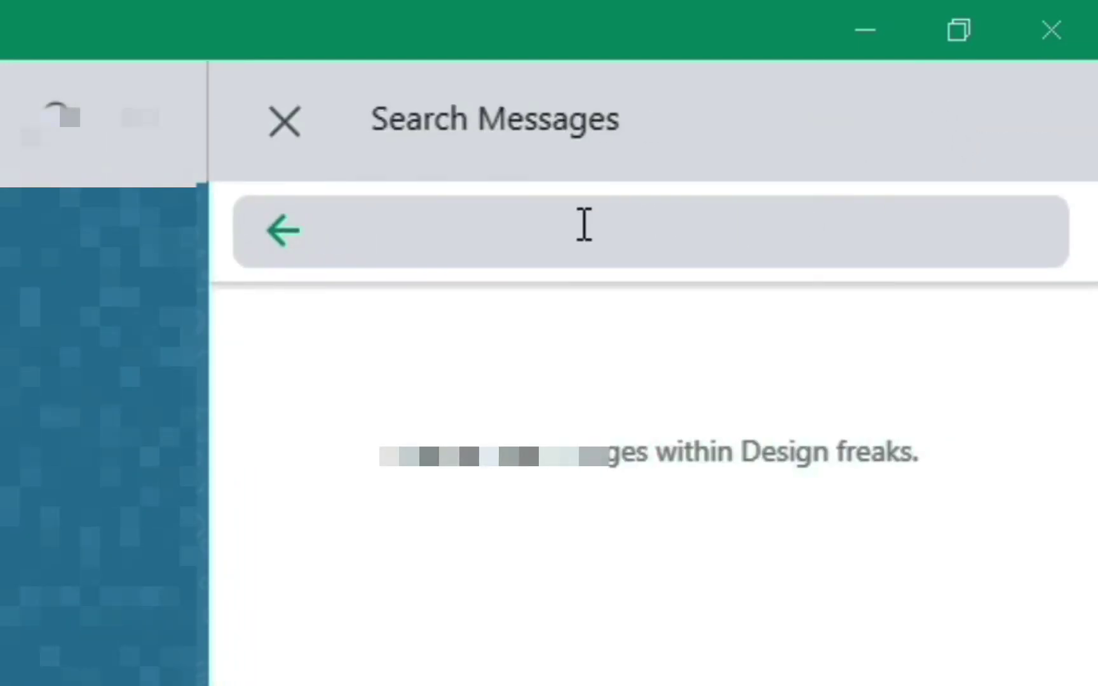
{"action": "type", "text": "re"}
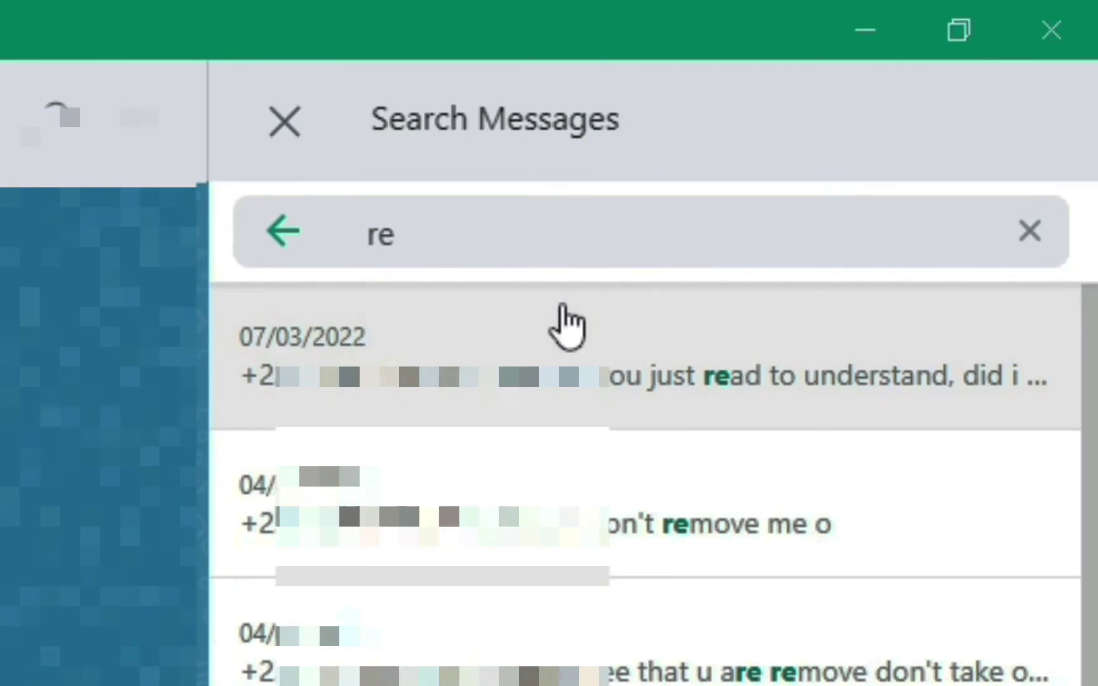
{"action": "type", "text": "mo"}
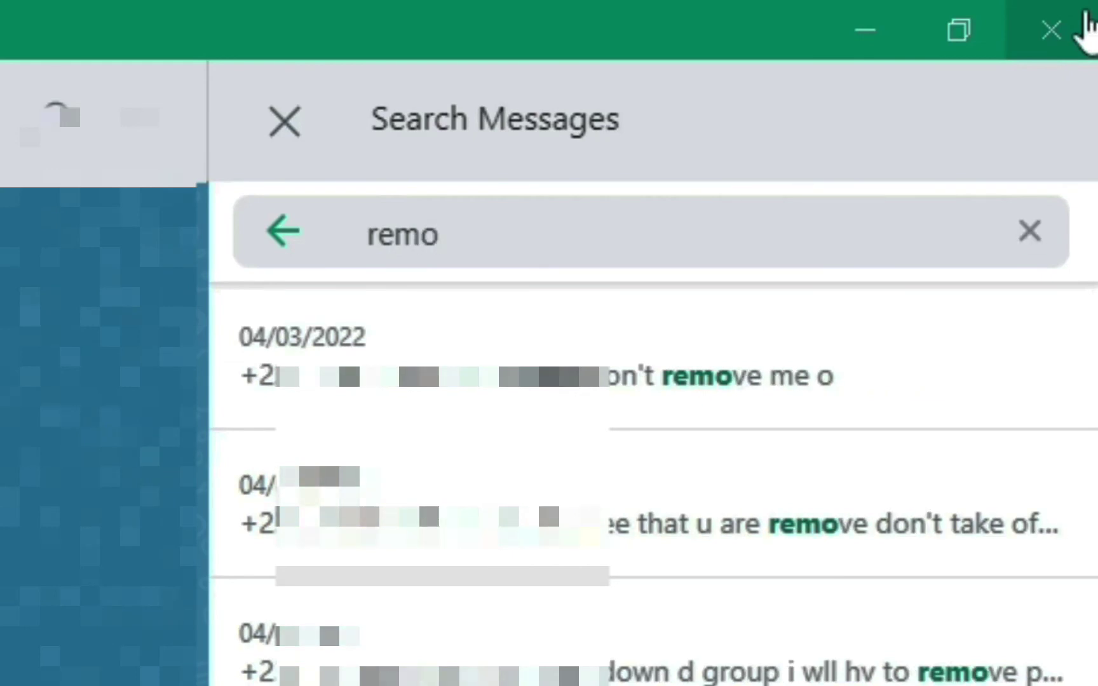
{"action": "type", "text": "ve"}
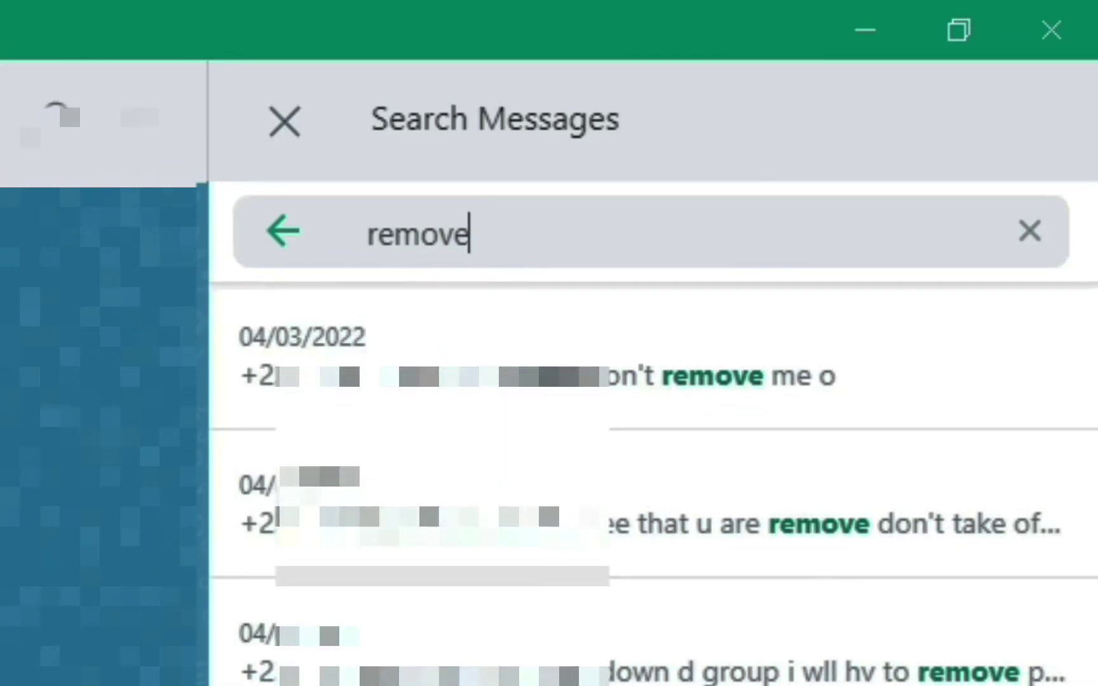
{"action": "key", "text": "BackSpace"}
{"action": "key", "text": "BackSpace"}
{"action": "key", "text": "BackSpace"}
{"action": "type", "text": "o"}
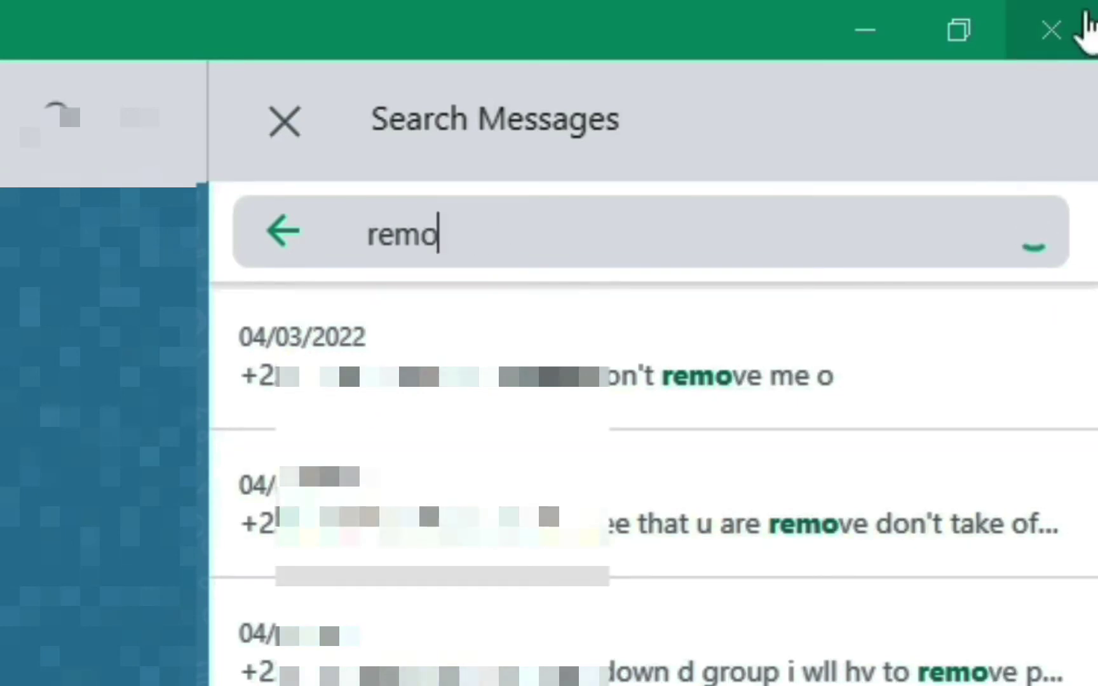
{"action": "type", "text": "ve"}
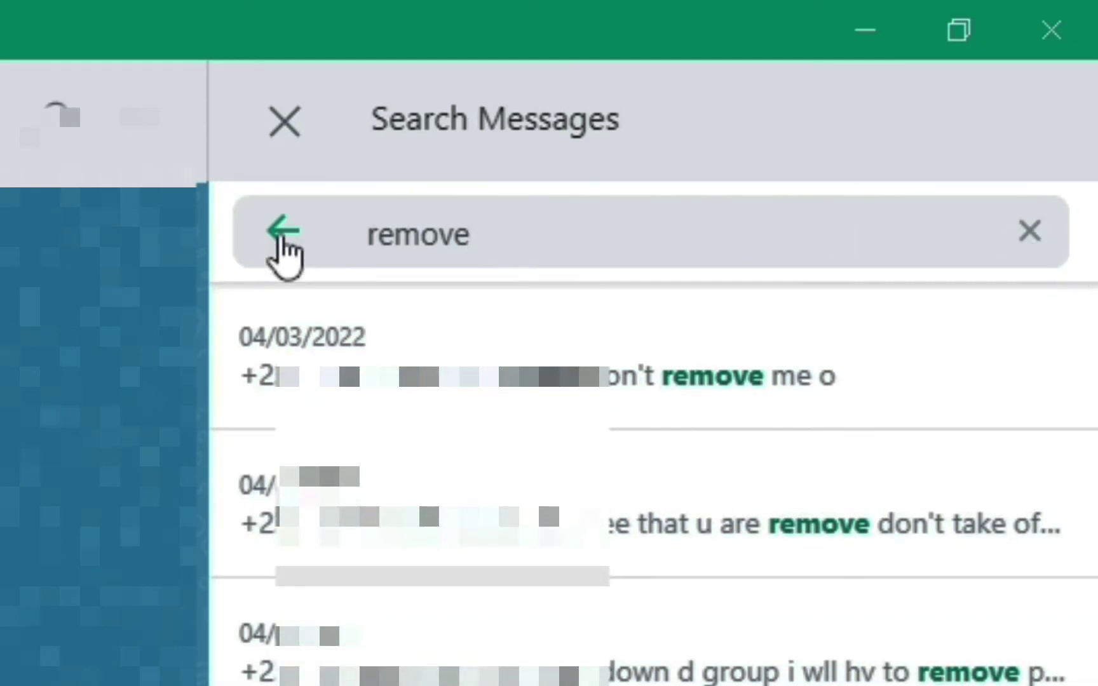
{"action": "left_click", "coordinate": [281, 236]}
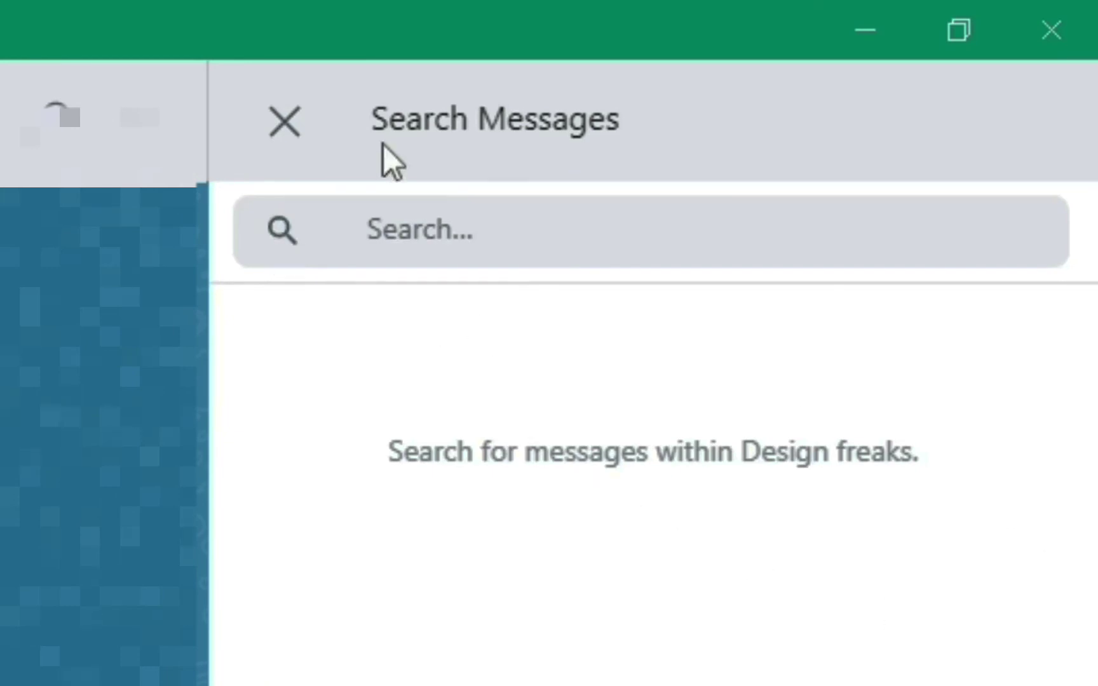
Close the message search and bring up the Send contacts picker from the attach menu
{"action": "left_click", "coordinate": [283, 132]}
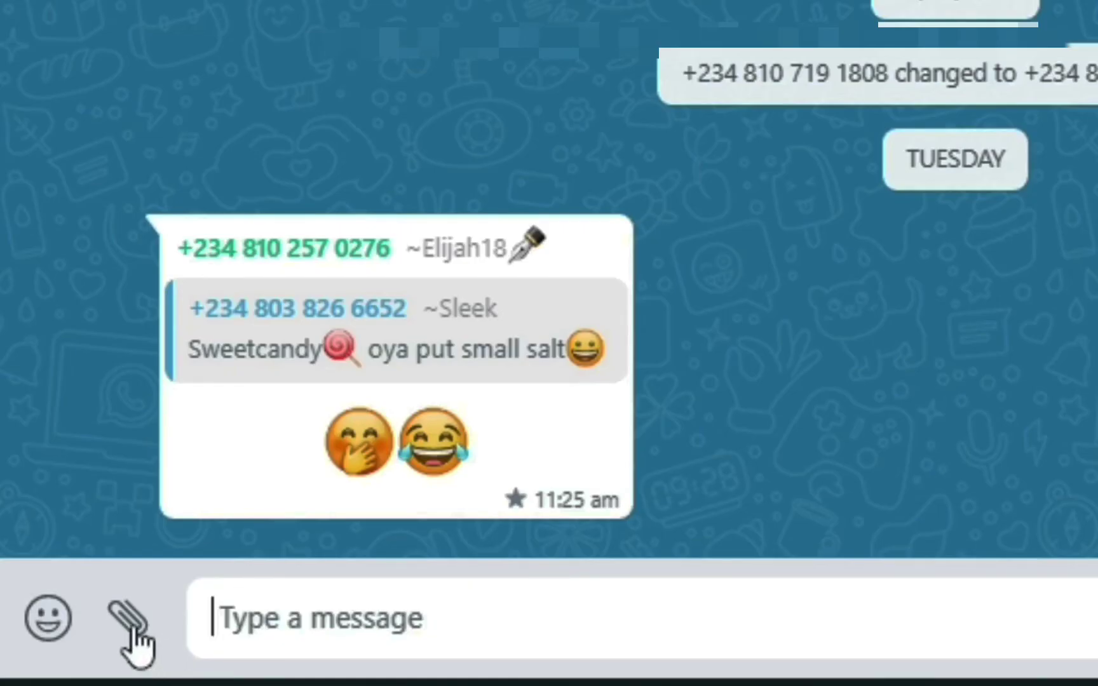
{"action": "left_click", "coordinate": [130, 629]}
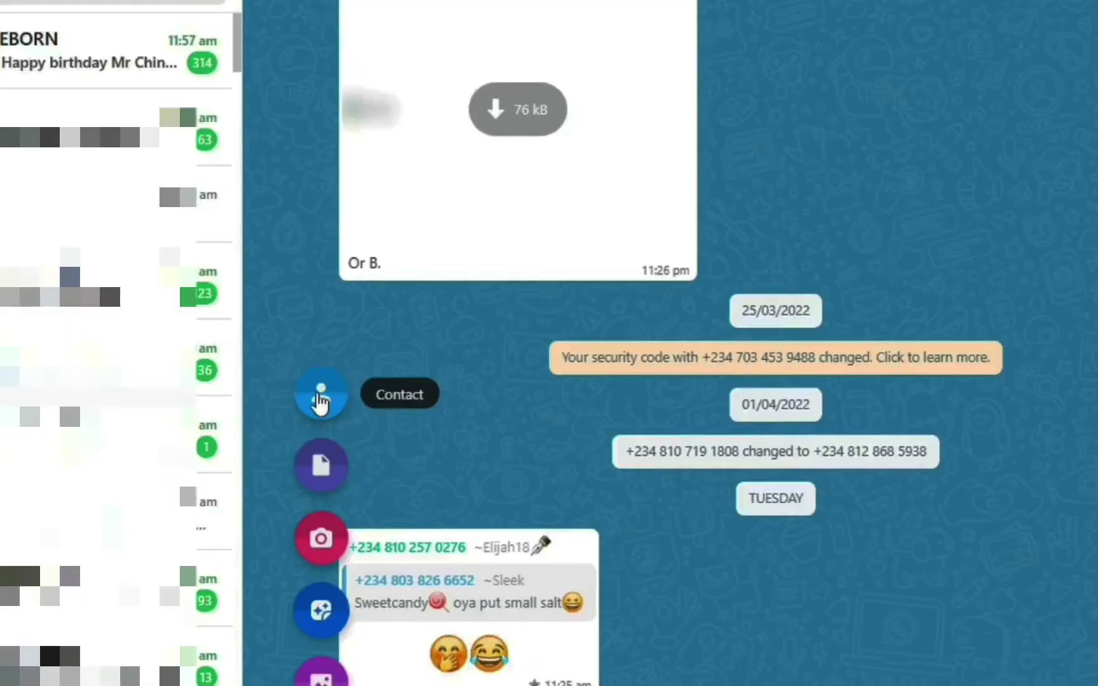
{"action": "left_click", "coordinate": [125, 102]}
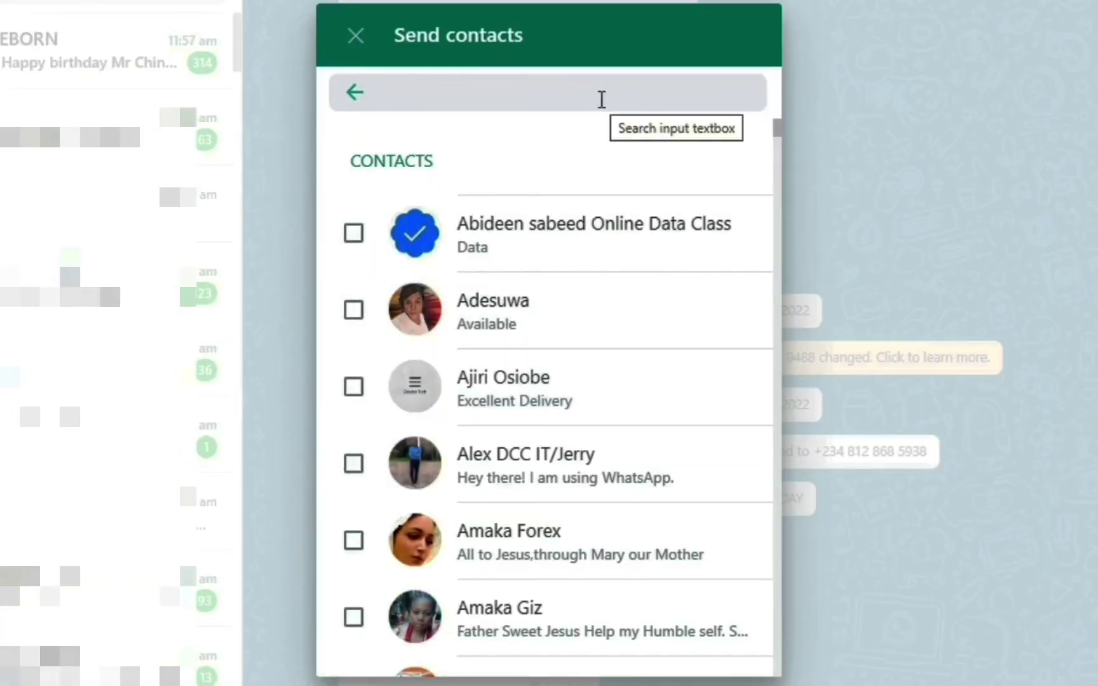
Browse the contacts list, search for 'fdf', then close the picker without sending
{"action": "scroll", "coordinate": [500, 404], "scroll_direction": "down", "scroll_amount": 2}
{"action": "scroll", "coordinate": [502, 402], "scroll_direction": "down", "scroll_amount": 20}
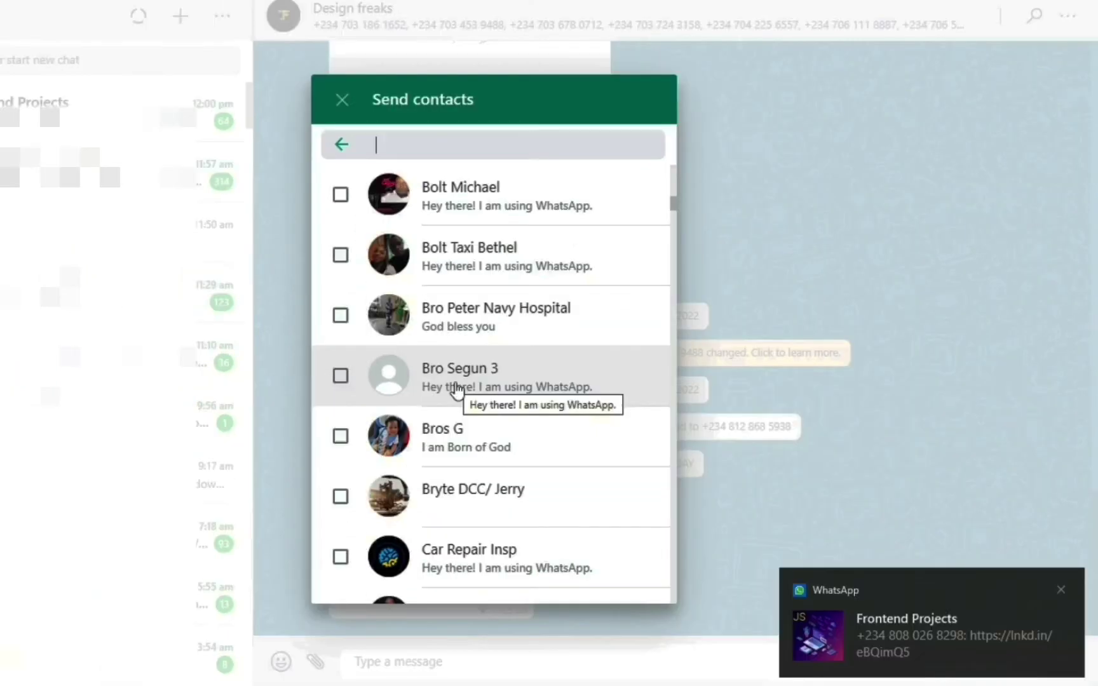
{"action": "scroll", "coordinate": [456, 388], "scroll_direction": "down", "scroll_amount": 20}
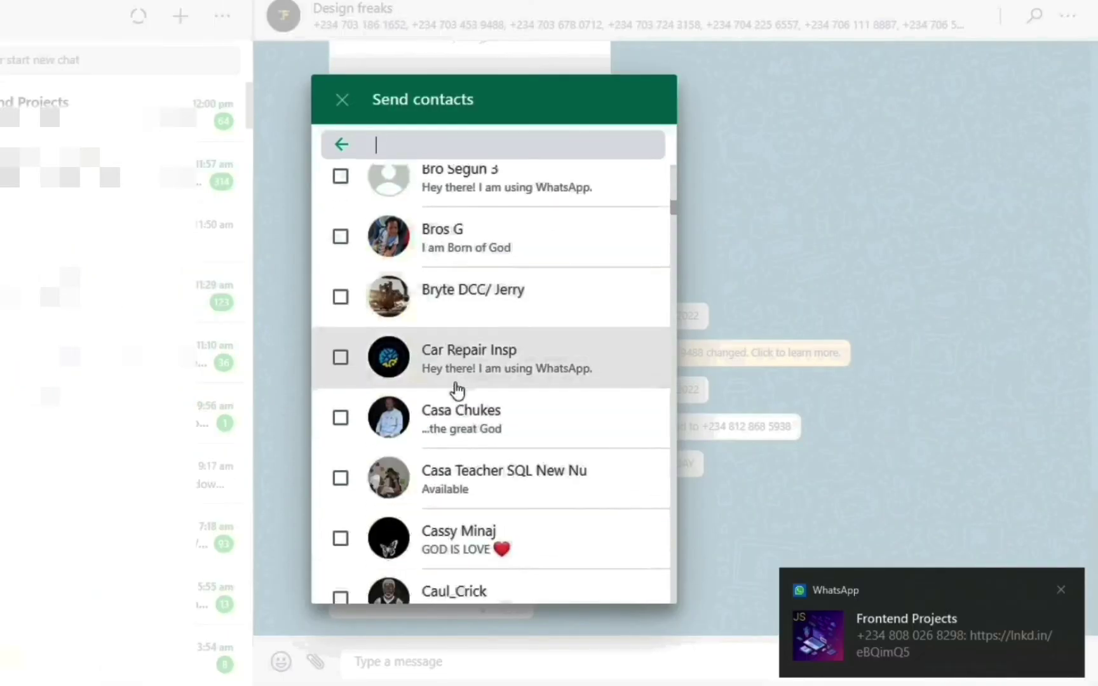
{"action": "scroll", "coordinate": [456, 388], "scroll_direction": "down", "scroll_amount": 15}
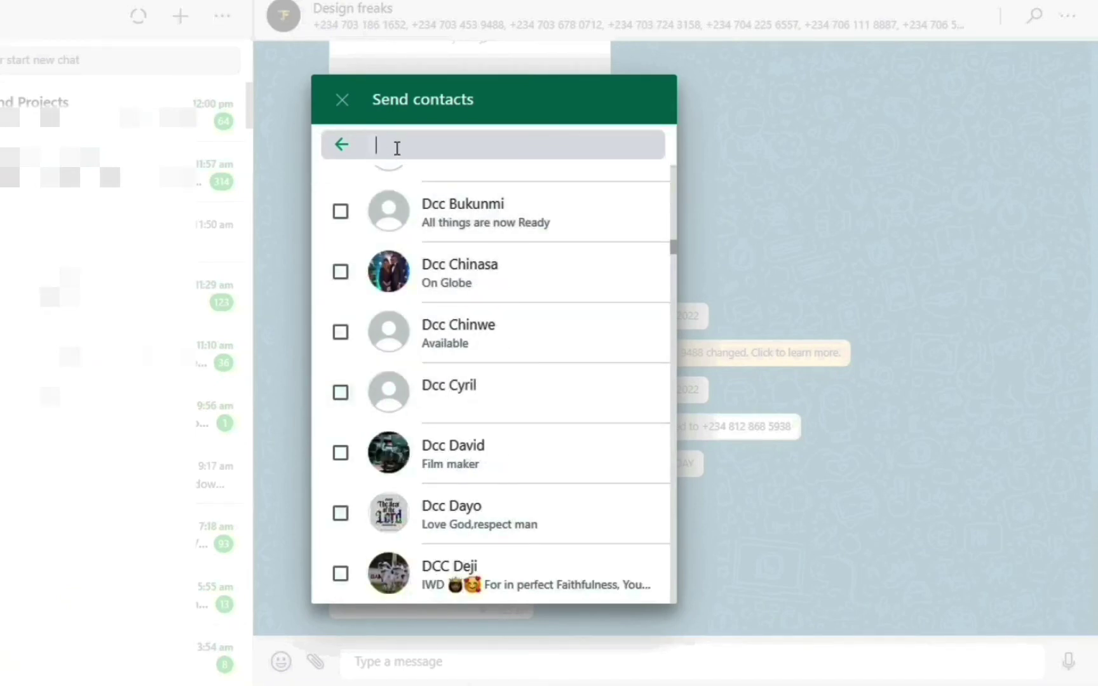
{"action": "type", "text": "fdf"}
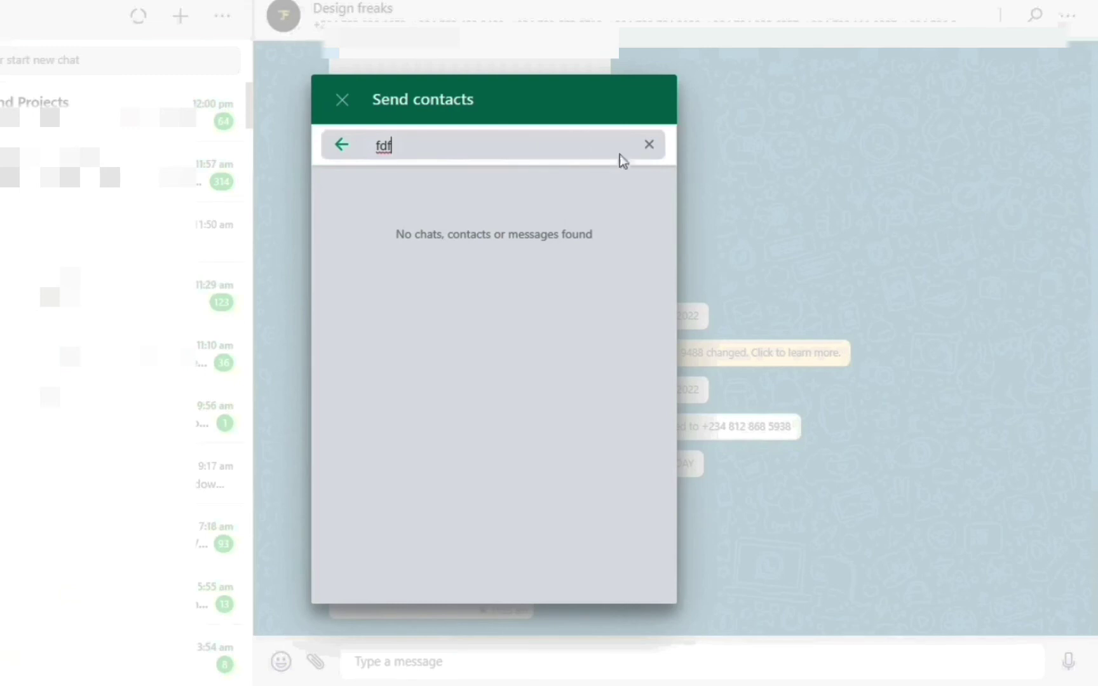
{"action": "left_click", "coordinate": [343, 147]}
{"action": "left_click", "coordinate": [345, 103]}
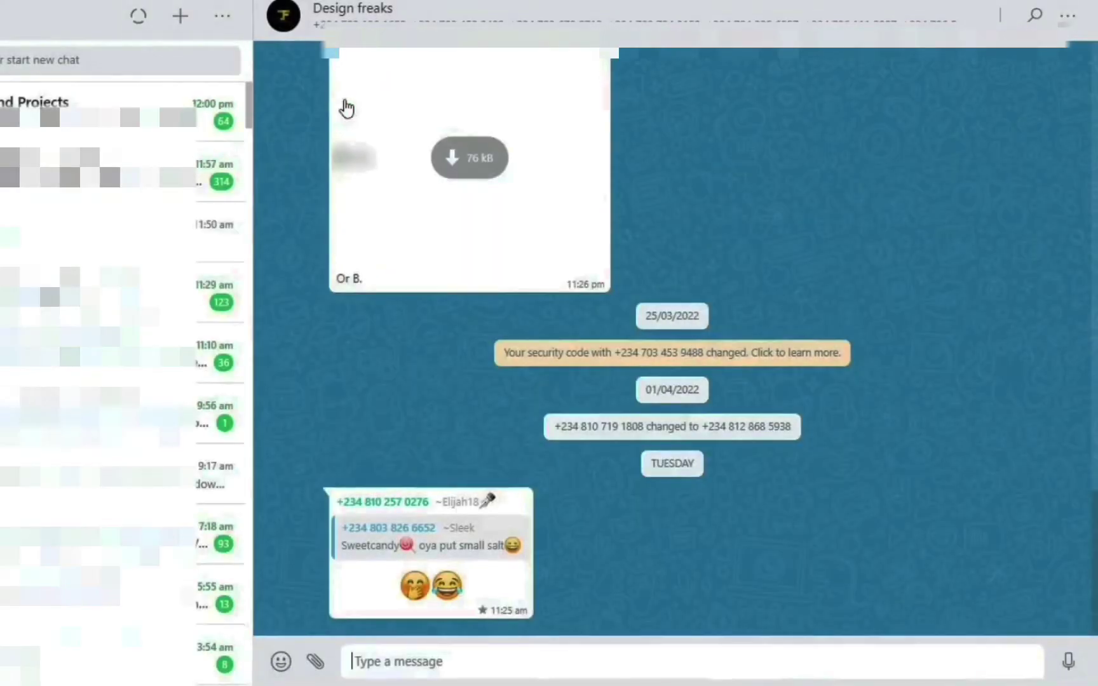
Choose to attach a document, select sql lik 2.txt, then cancel the file dialog
{"action": "left_click", "coordinate": [315, 661]}
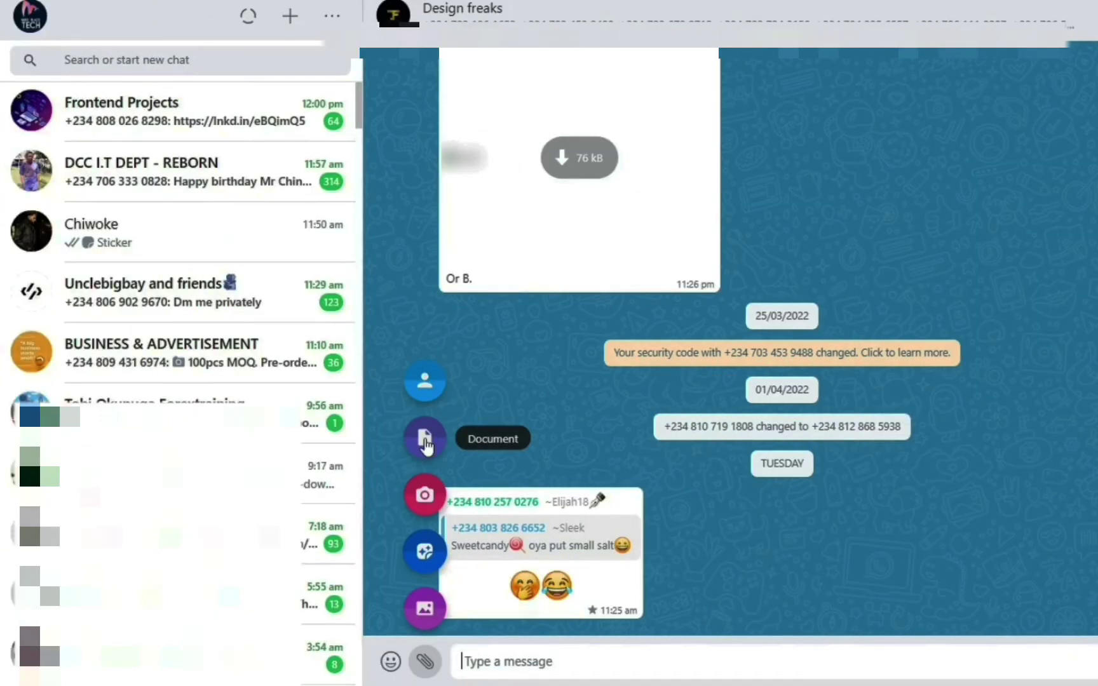
{"action": "left_click", "coordinate": [425, 441]}
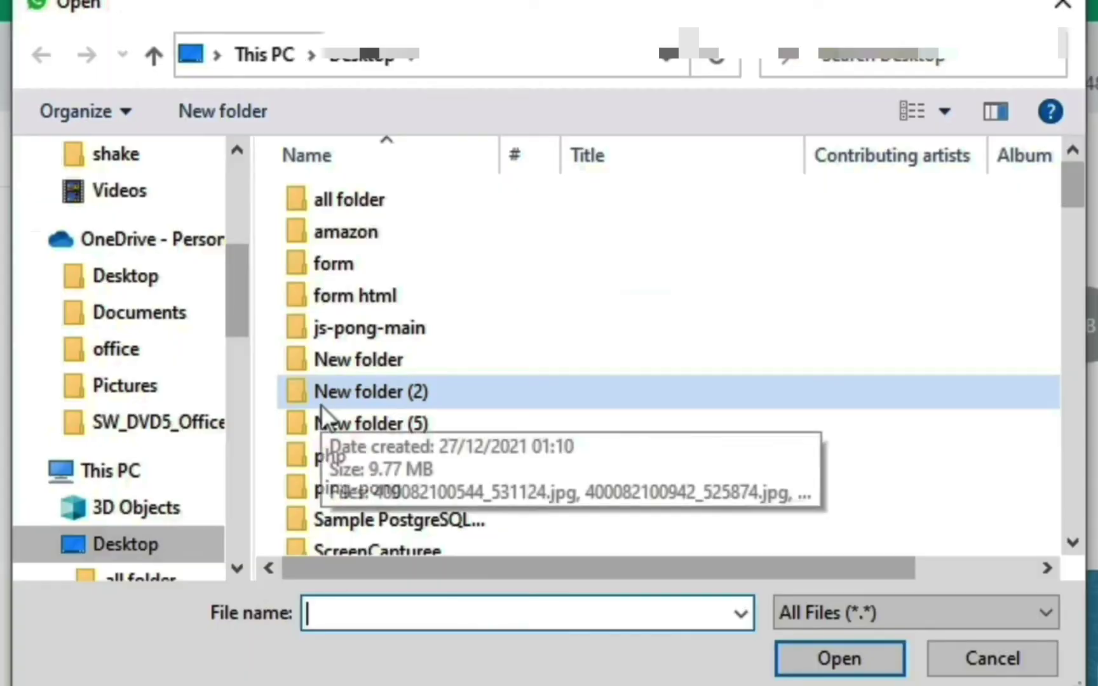
{"action": "scroll", "coordinate": [178, 204], "scroll_direction": "down", "scroll_amount": 2}
{"action": "scroll", "coordinate": [321, 410], "scroll_direction": "down", "scroll_amount": 10}
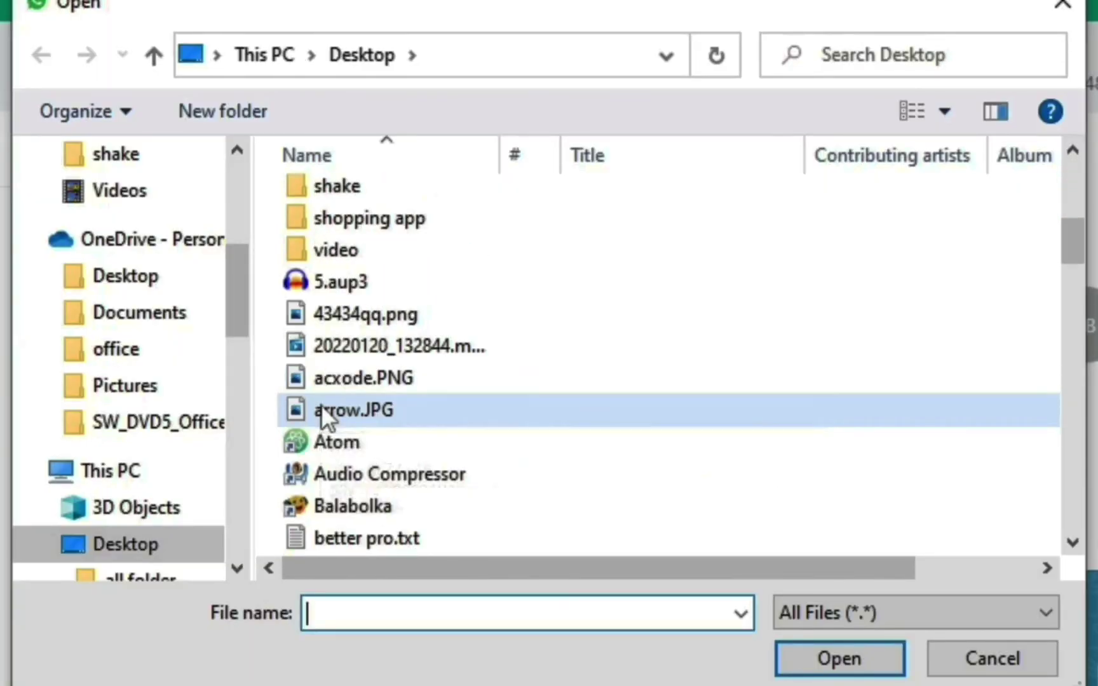
{"action": "scroll", "coordinate": [321, 407], "scroll_direction": "down", "scroll_amount": 8}
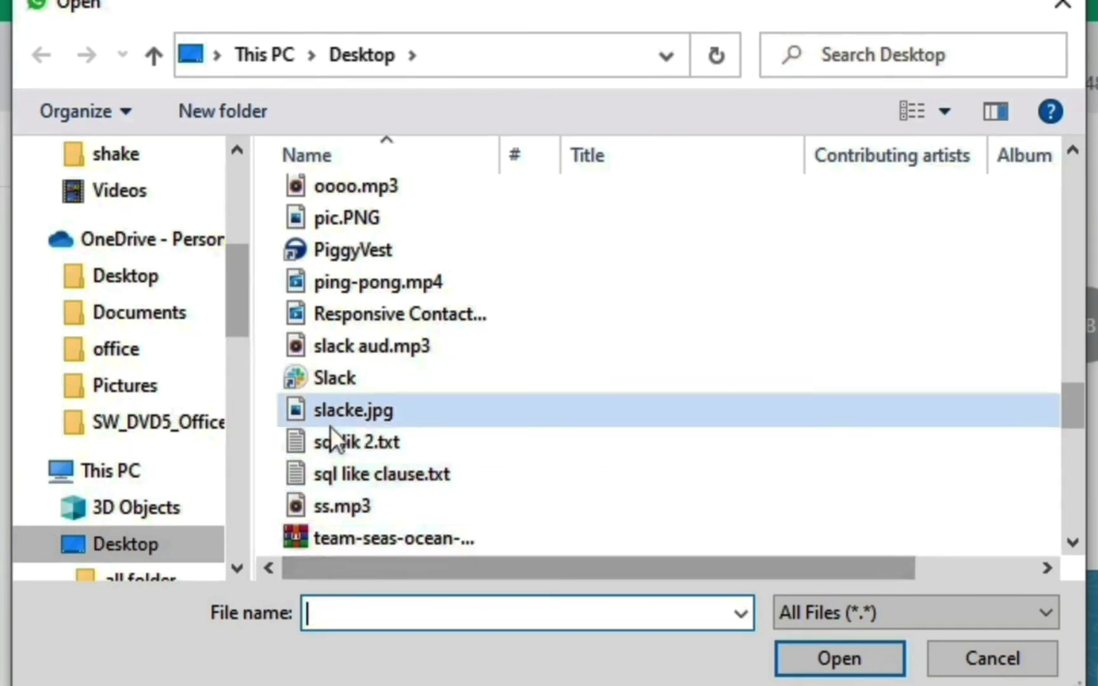
{"action": "left_click", "coordinate": [331, 440]}
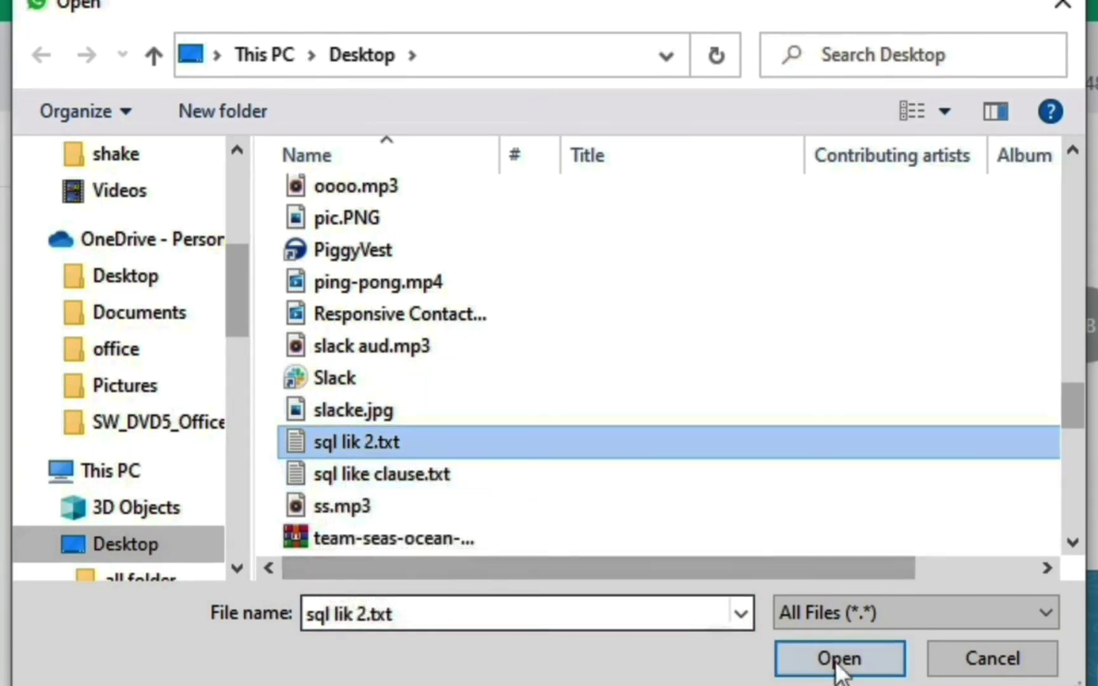
{"action": "left_click", "coordinate": [1022, 664]}
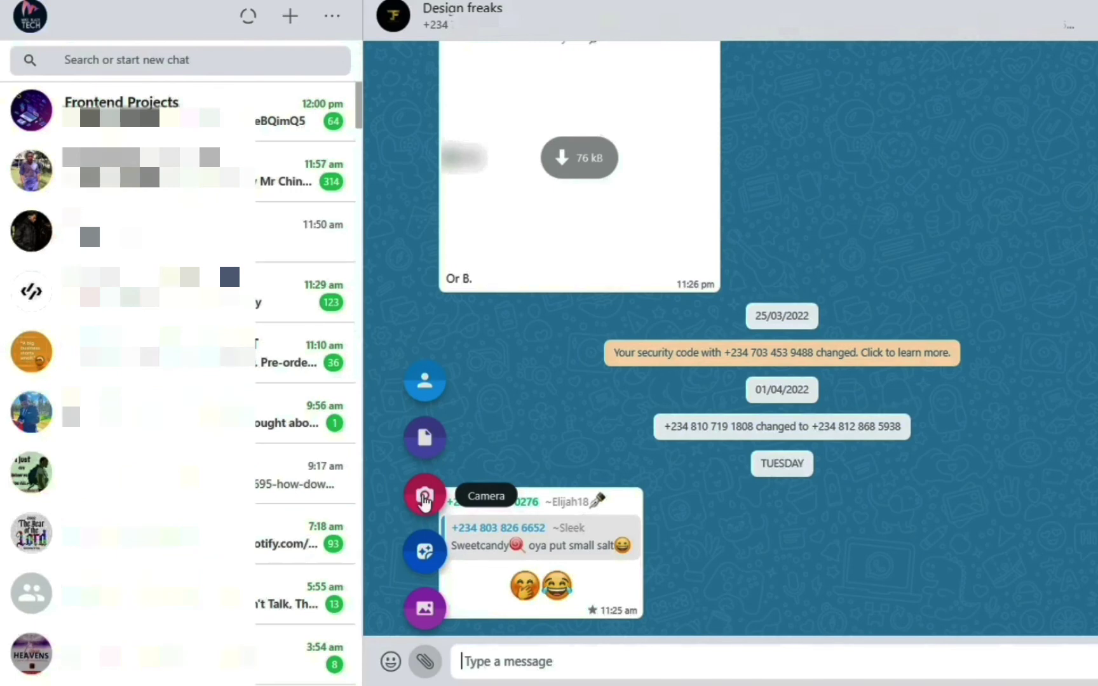
Take a webcam photo with the Camera attachment for the Design freaks chat
{"action": "left_click", "coordinate": [425, 499]}
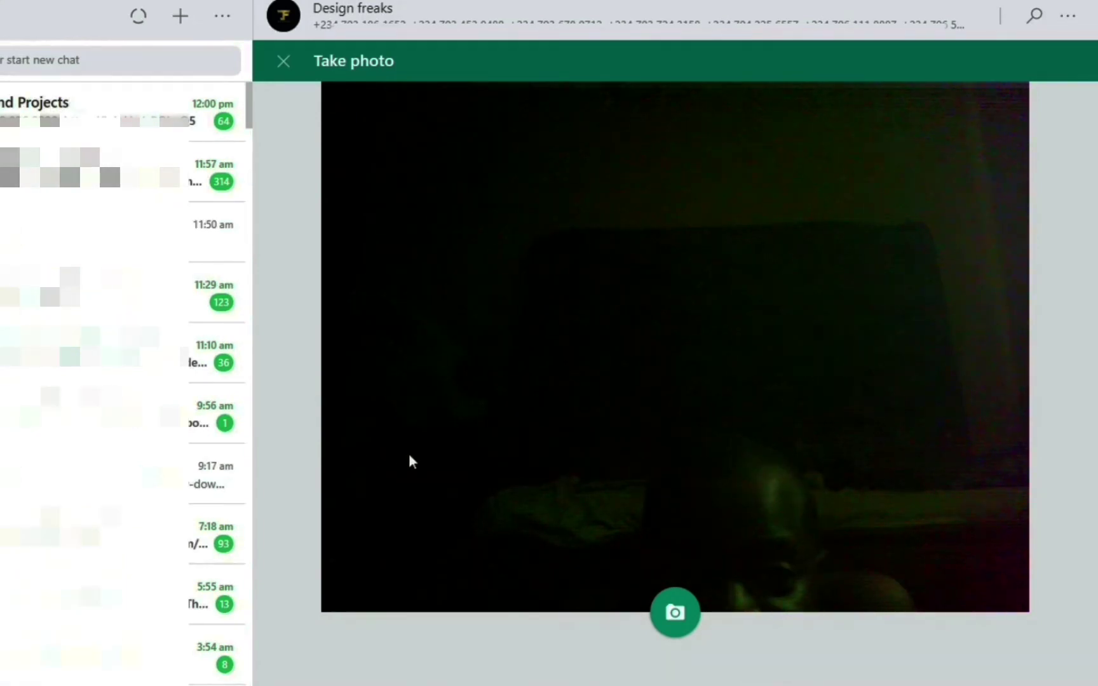
{"action": "left_click", "coordinate": [676, 614]}
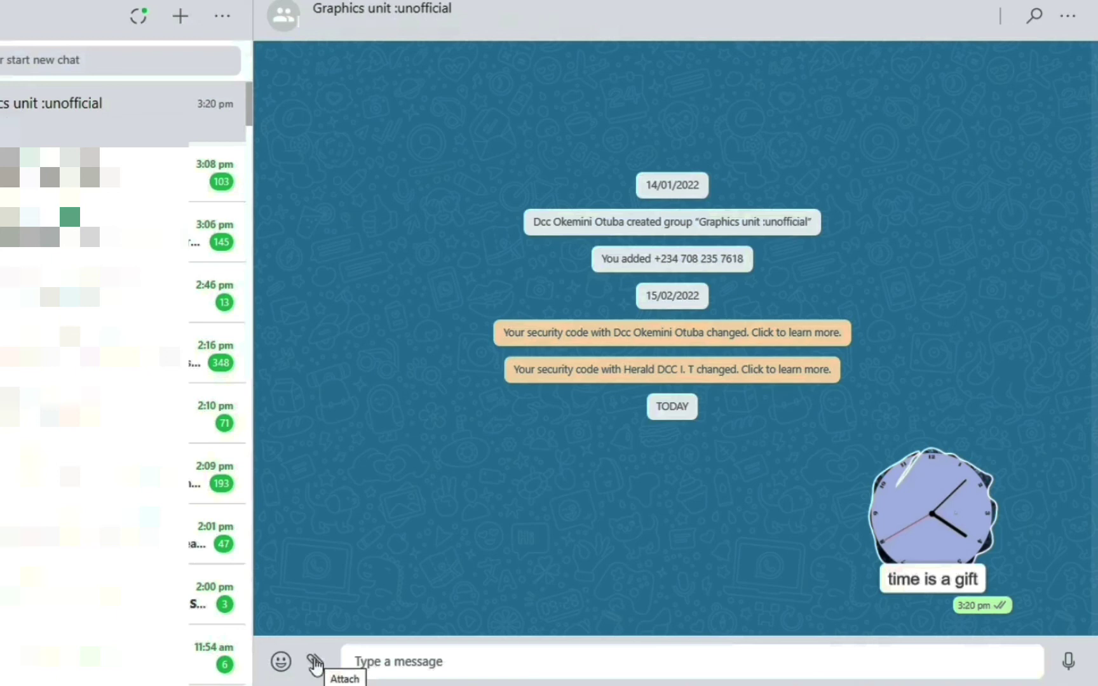
Start a sticker from the clock screenshot and crop it square around the clock
{"action": "left_click", "coordinate": [316, 663]}
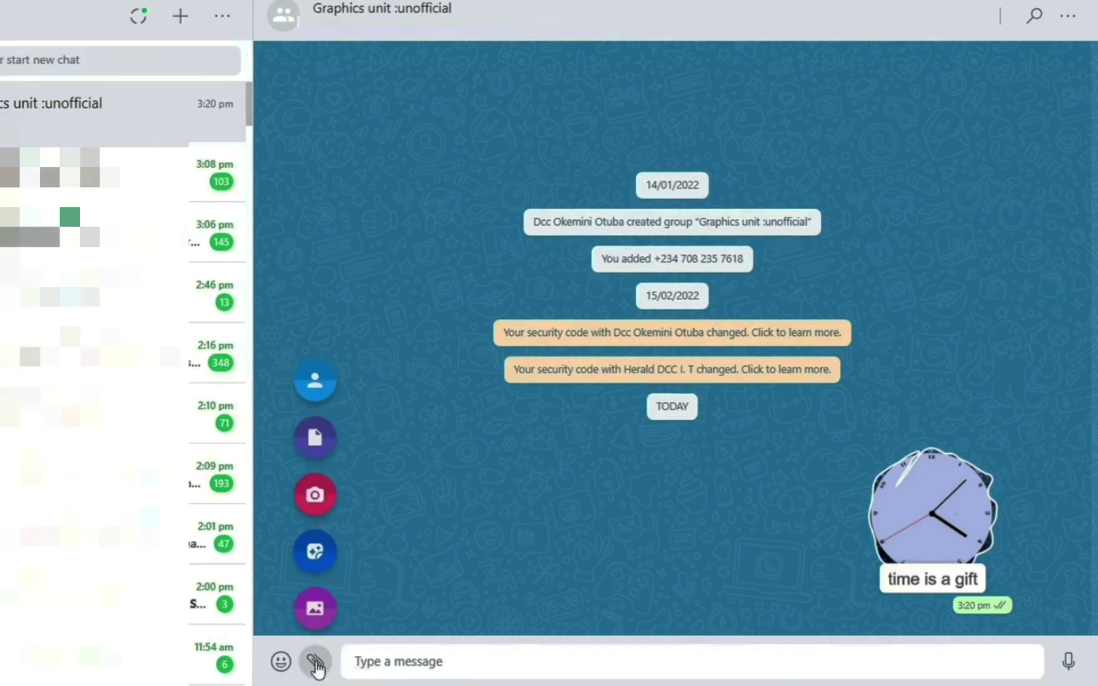
{"action": "left_click", "coordinate": [314, 552]}
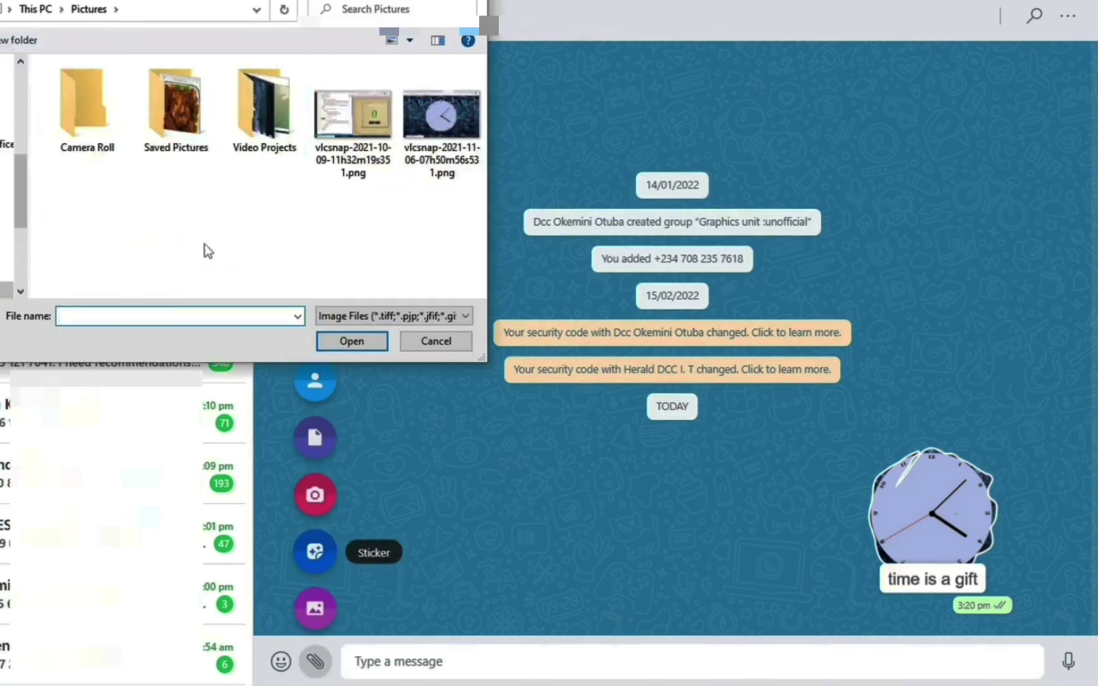
{"action": "left_click", "coordinate": [443, 152]}
{"action": "left_click", "coordinate": [352, 341]}
{"action": "left_click", "coordinate": [739, 70]}
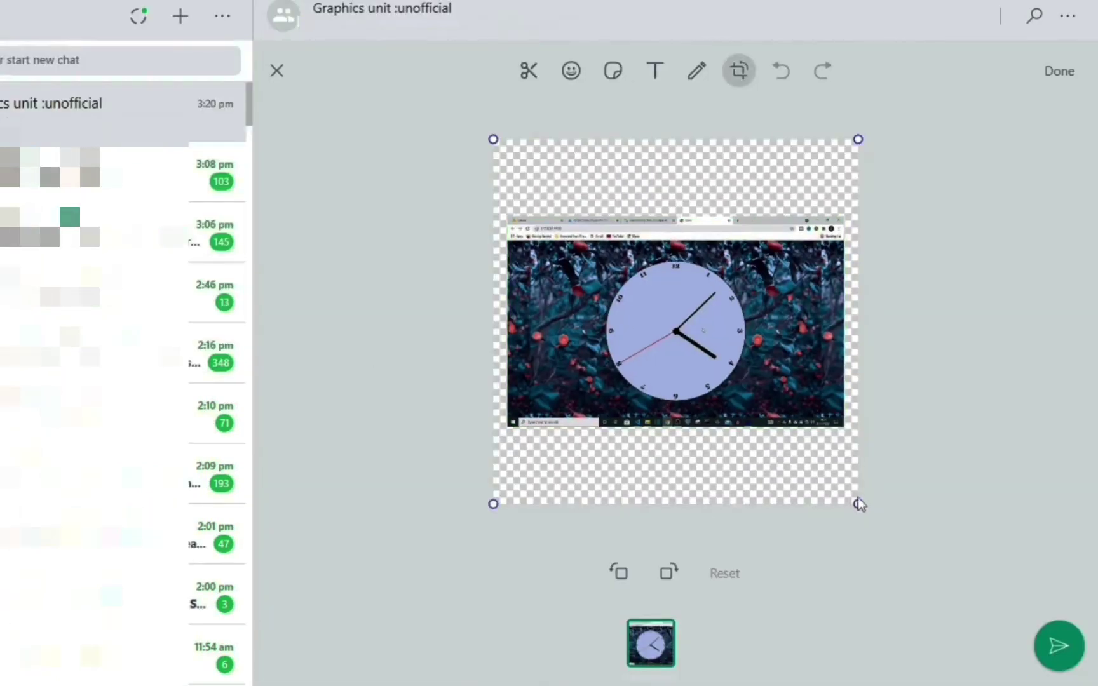
{"action": "left_click_drag", "start_coordinate": [859, 504], "coordinate": [747, 431]}
{"action": "left_click_drag", "start_coordinate": [493, 139], "coordinate": [591, 247]}
{"action": "left_click", "coordinate": [739, 72]}
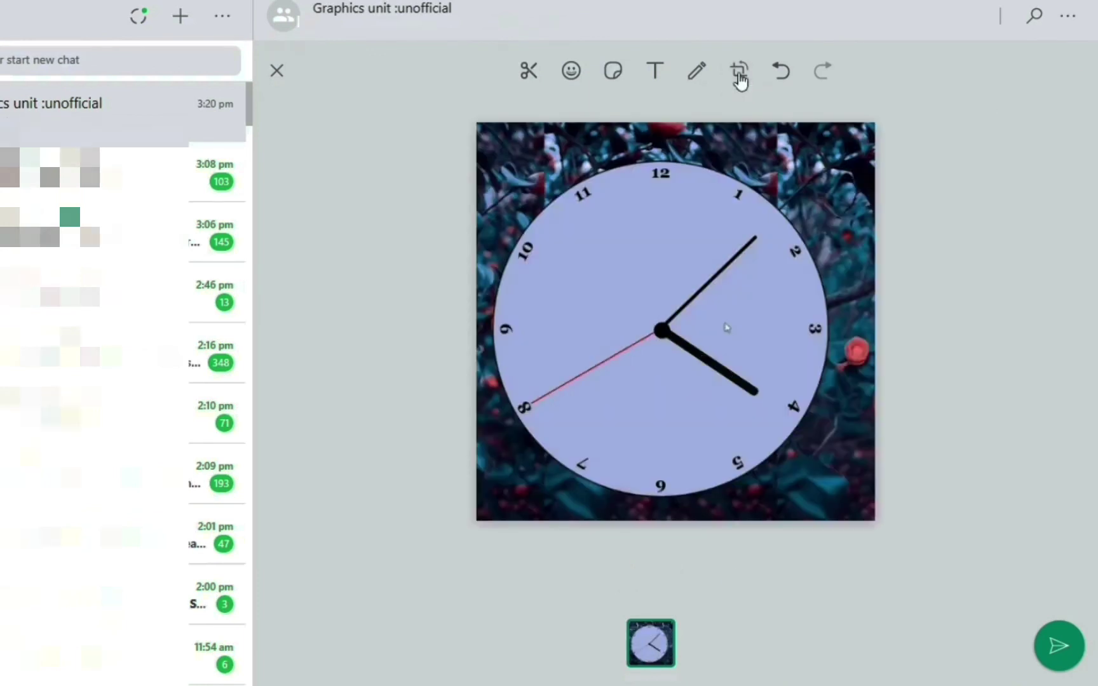
Cut out the clock's round shape with the scissors, redoing the first trace
{"action": "left_click", "coordinate": [528, 71]}
{"action": "mouse_move", "coordinate": [664, 163]}
{"action": "left_mouse_down"}
{"action": "mouse_move", "coordinate": [597, 173]}
{"action": "mouse_move", "coordinate": [499, 273]}
{"action": "mouse_move", "coordinate": [581, 250]}
{"action": "mouse_move", "coordinate": [661, 518]}
{"action": "left_mouse_up"}
{"action": "left_click", "coordinate": [722, 573]}
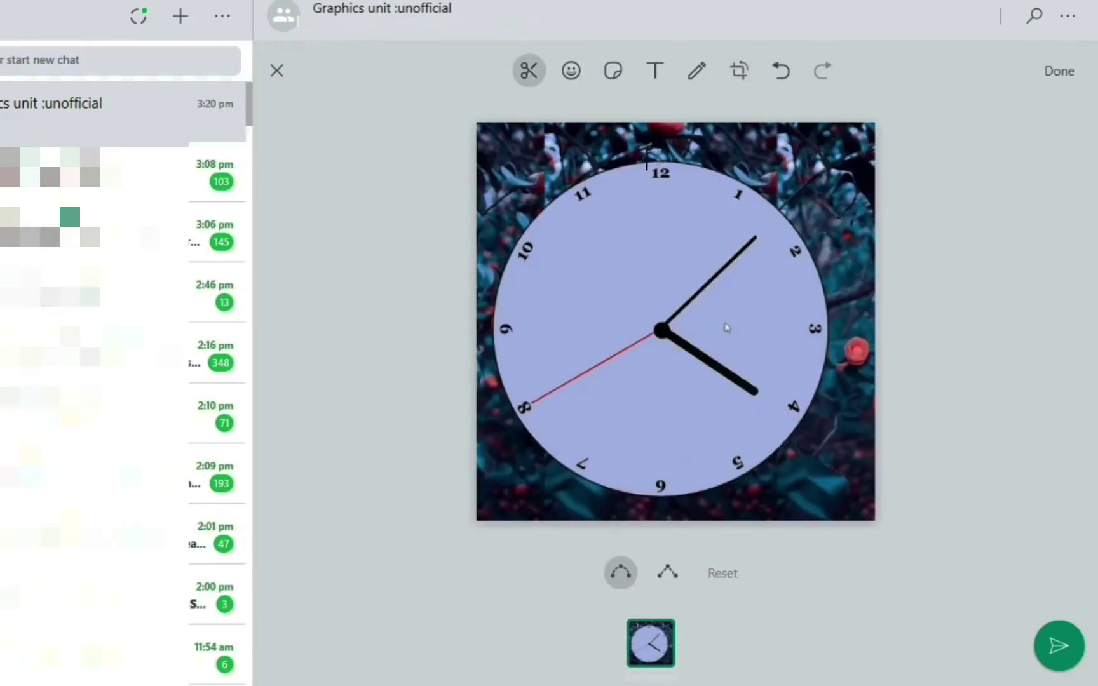
{"action": "mouse_move", "coordinate": [646, 162]}
{"action": "left_mouse_down"}
{"action": "mouse_move", "coordinate": [597, 173]}
{"action": "mouse_move", "coordinate": [536, 214]}
{"action": "left_mouse_up"}
{"action": "left_click_drag", "start_coordinate": [503, 269], "coordinate": [505, 382]}
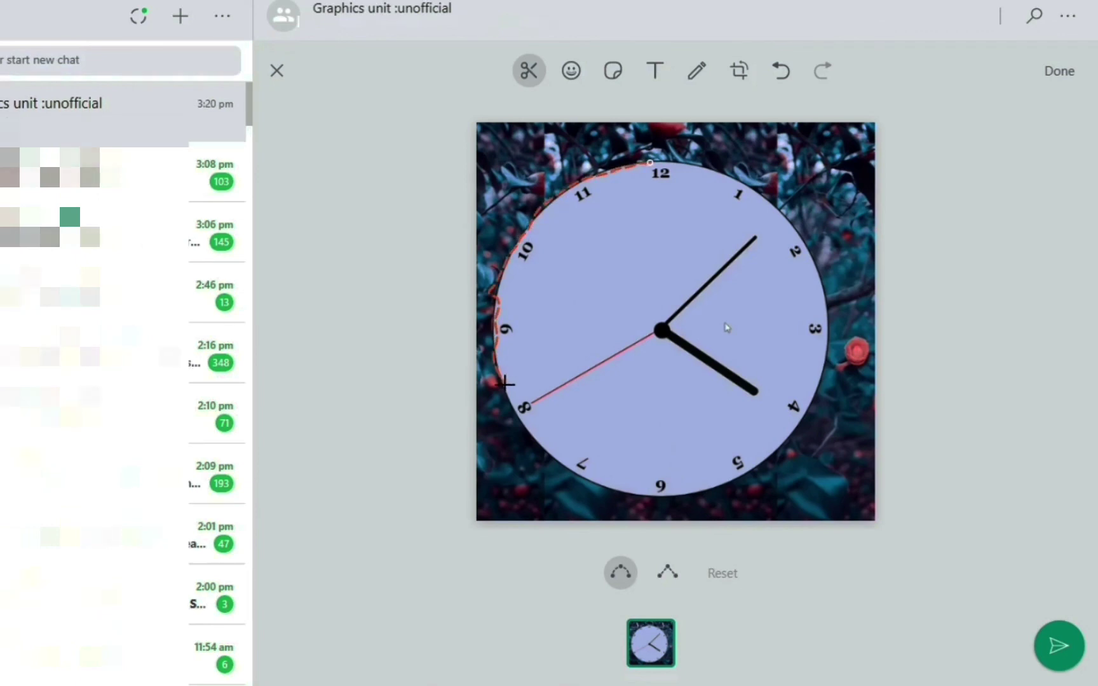
{"action": "mouse_move", "coordinate": [562, 475]}
{"action": "left_mouse_down"}
{"action": "mouse_move", "coordinate": [702, 497]}
{"action": "mouse_move", "coordinate": [811, 400]}
{"action": "mouse_move", "coordinate": [830, 267]}
{"action": "mouse_move", "coordinate": [742, 173]}
{"action": "mouse_move", "coordinate": [649, 164]}
{"action": "left_mouse_up"}
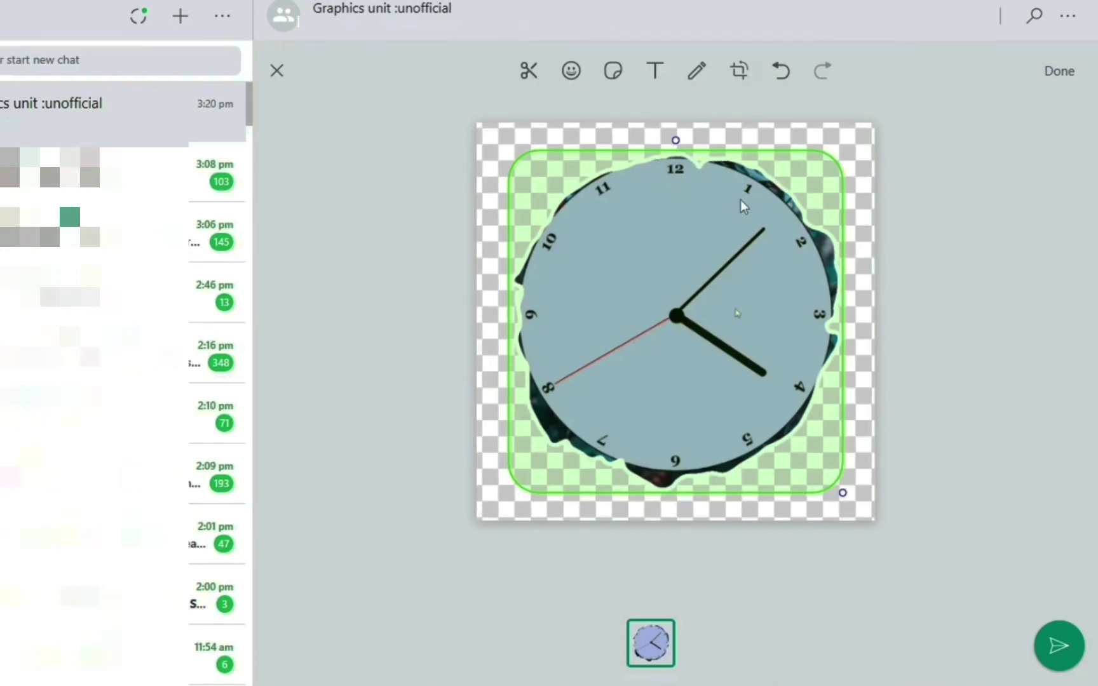
Add a 'time lock' caption at the bottom and send the clock sticker
{"action": "left_click", "coordinate": [655, 75]}
{"action": "type", "text": "time lock"}
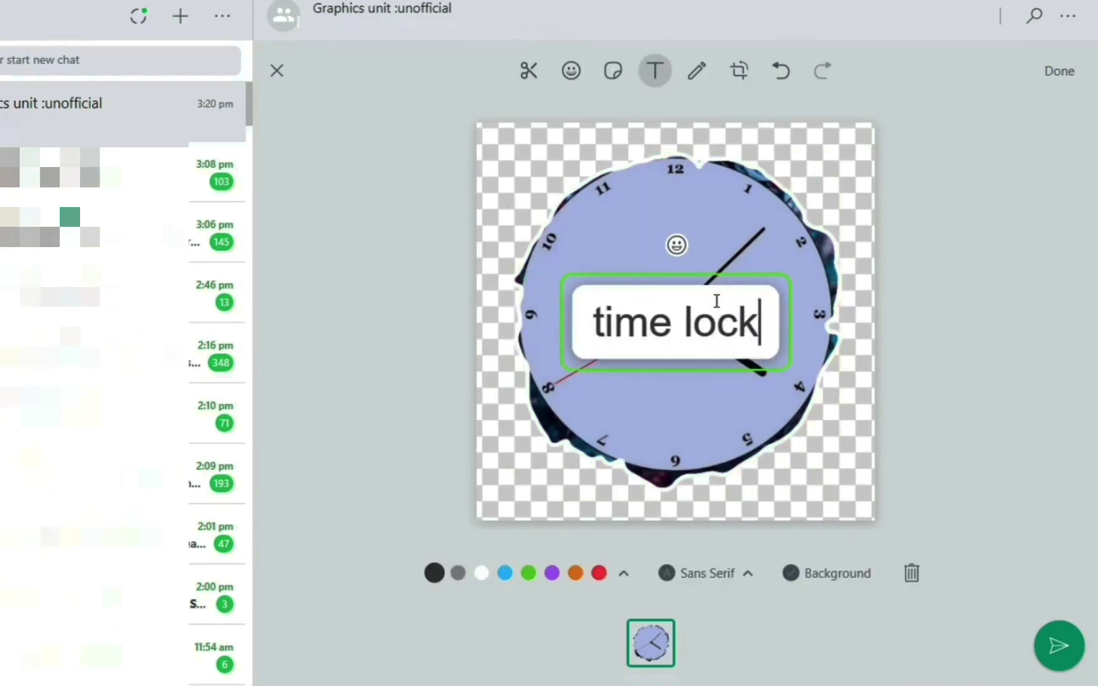
{"action": "left_click_drag", "start_coordinate": [613, 323], "coordinate": [649, 323]}
{"action": "left_click", "coordinate": [886, 318]}
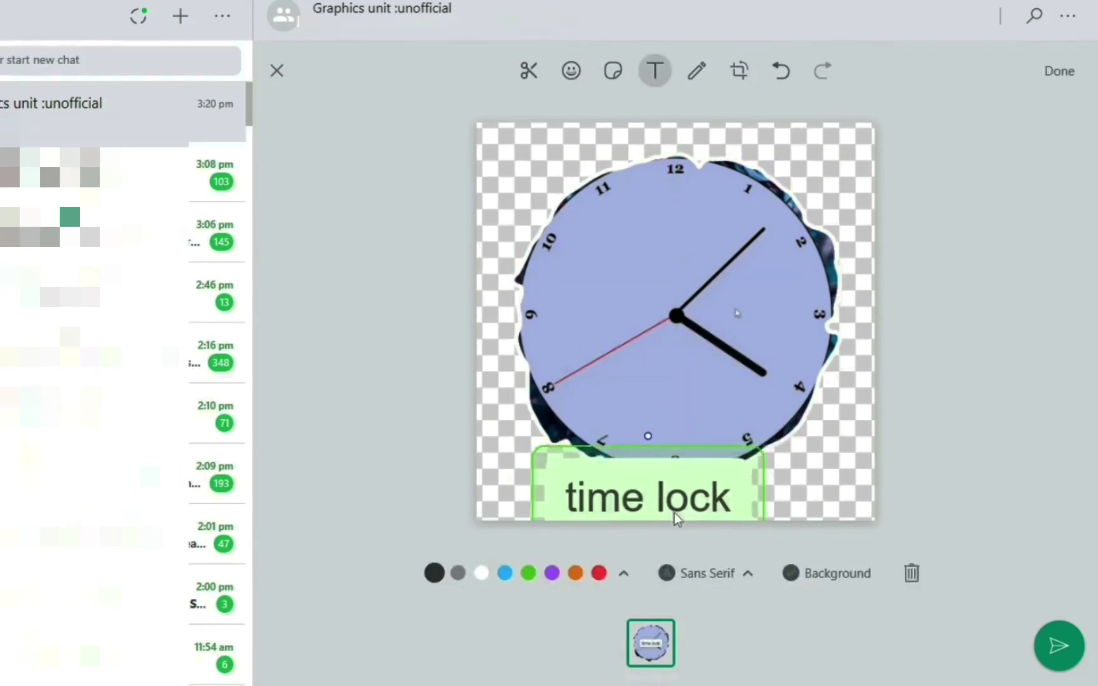
{"action": "left_click", "coordinate": [1054, 75]}
{"action": "left_click", "coordinate": [1056, 649]}
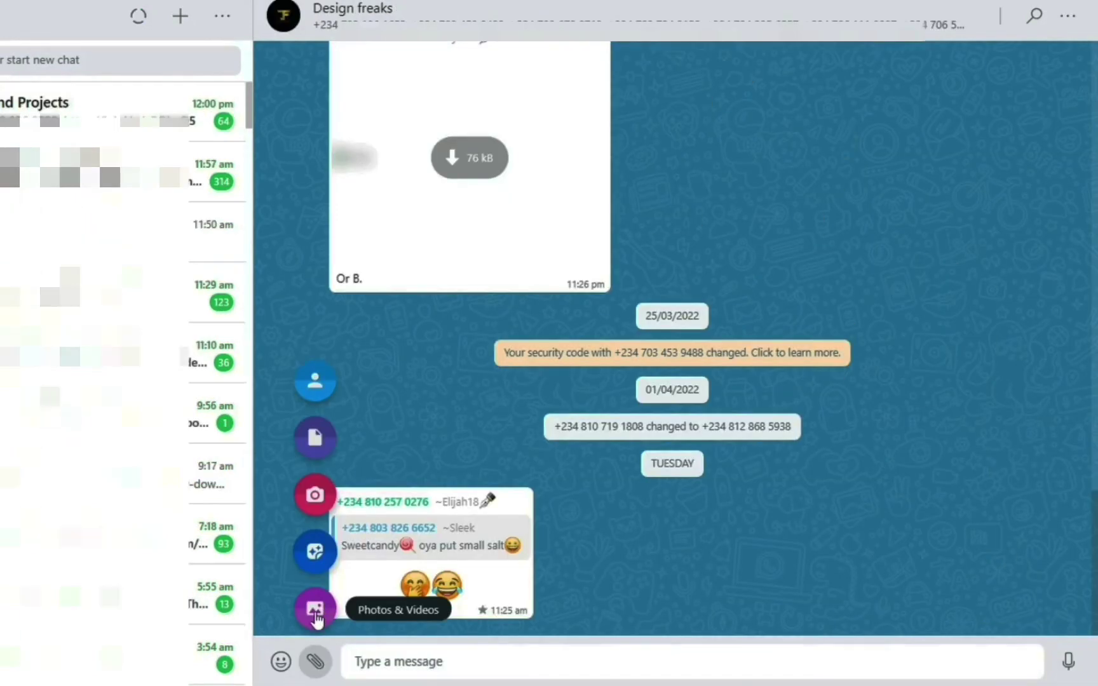
{"action": "left_click", "coordinate": [314, 612]}
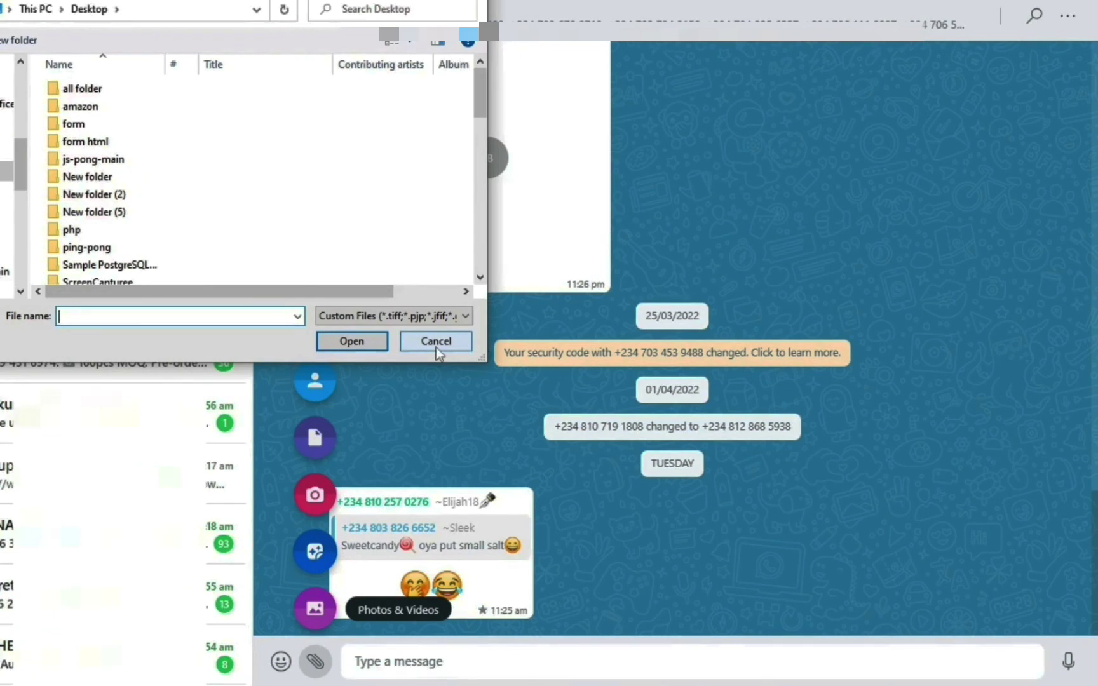
{"action": "scroll", "coordinate": [24, 157], "scroll_direction": "up", "scroll_amount": 2}
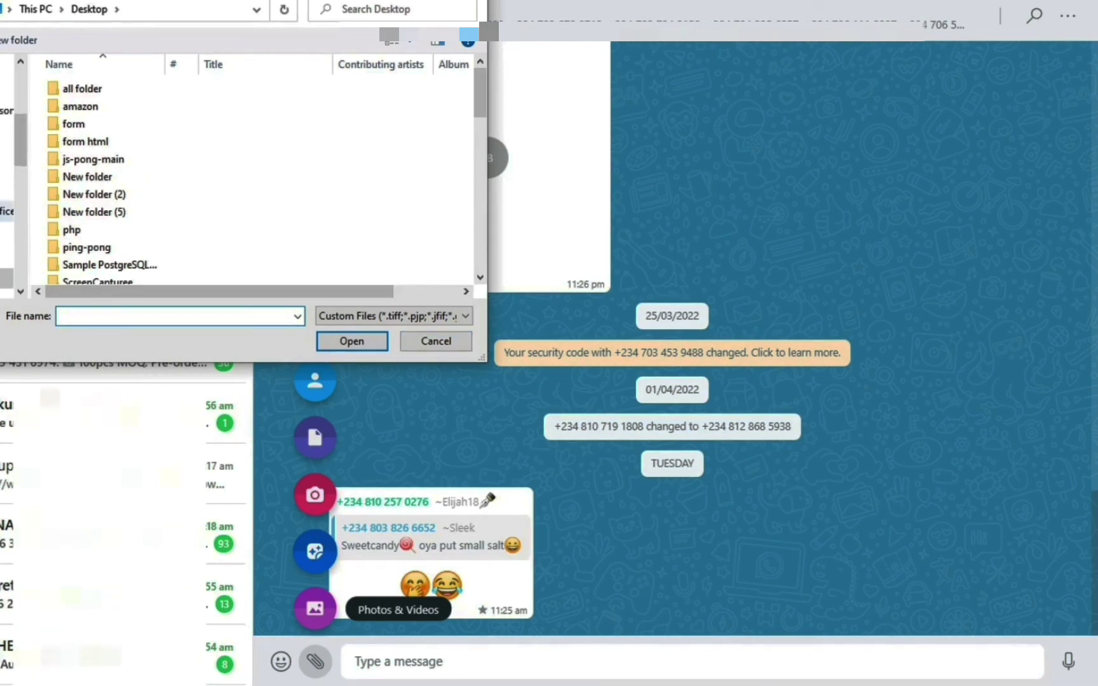
{"action": "scroll", "coordinate": [7, 178], "scroll_direction": "up", "scroll_amount": 4}
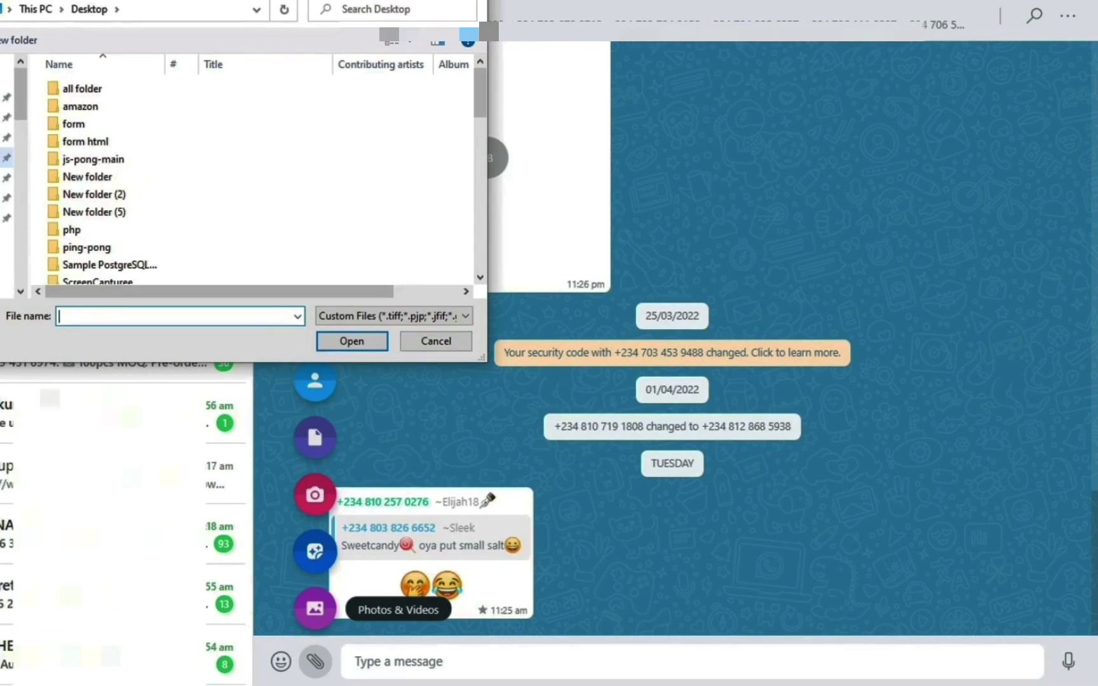
{"action": "left_click", "coordinate": [6, 158]}
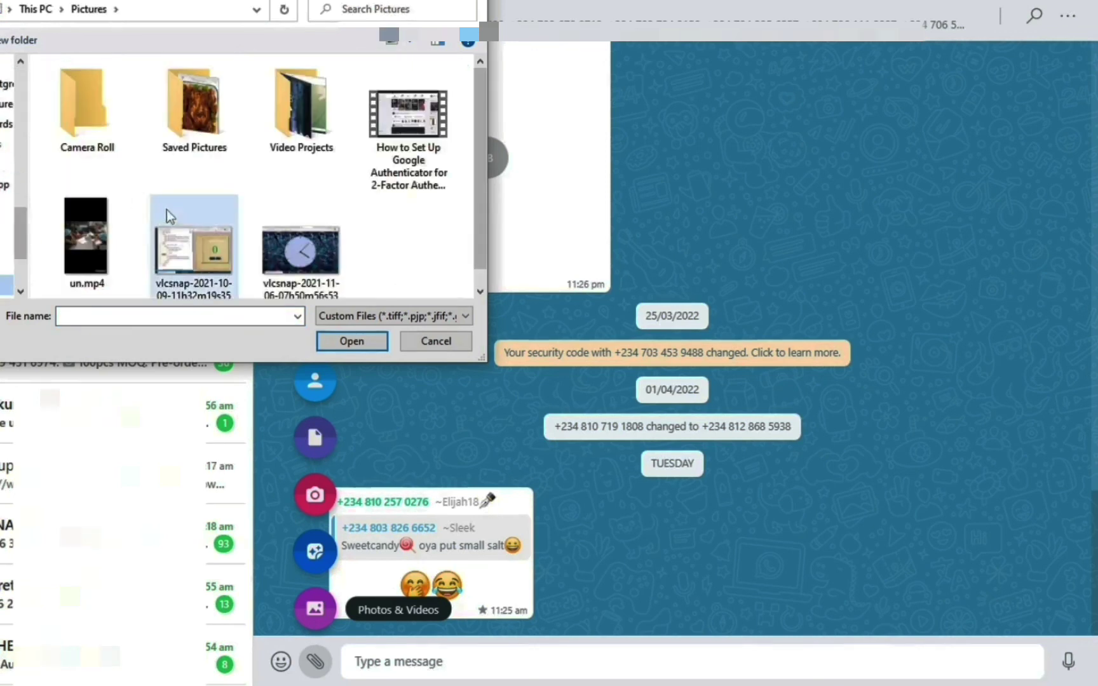
{"action": "left_click", "coordinate": [215, 263]}
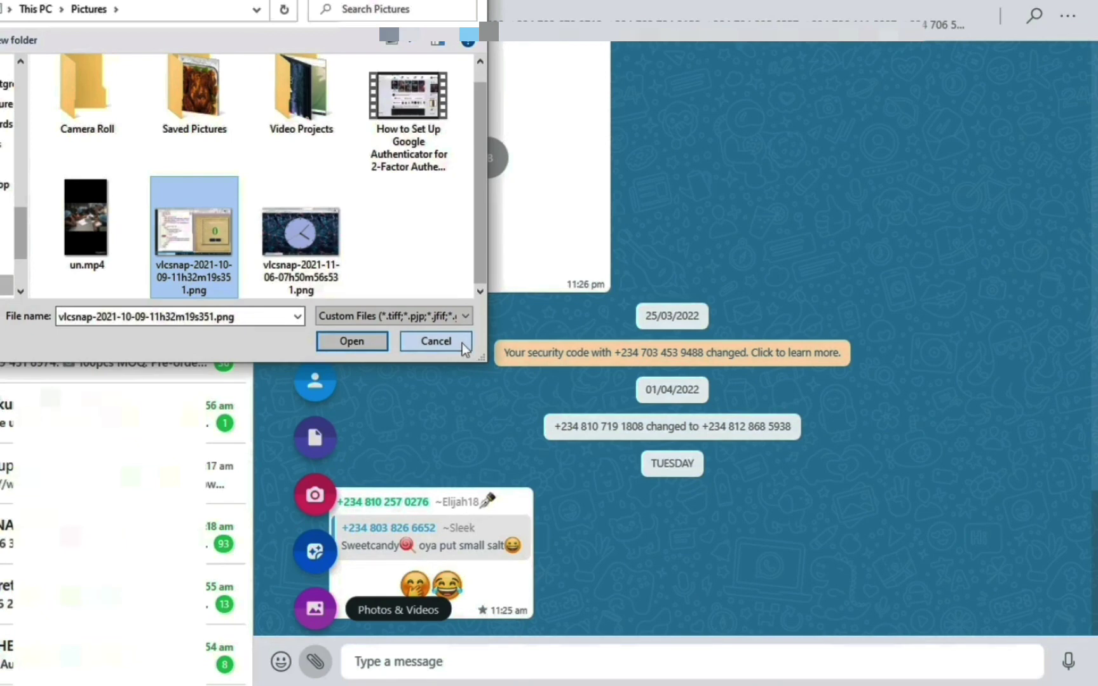
{"action": "left_click", "coordinate": [435, 341]}
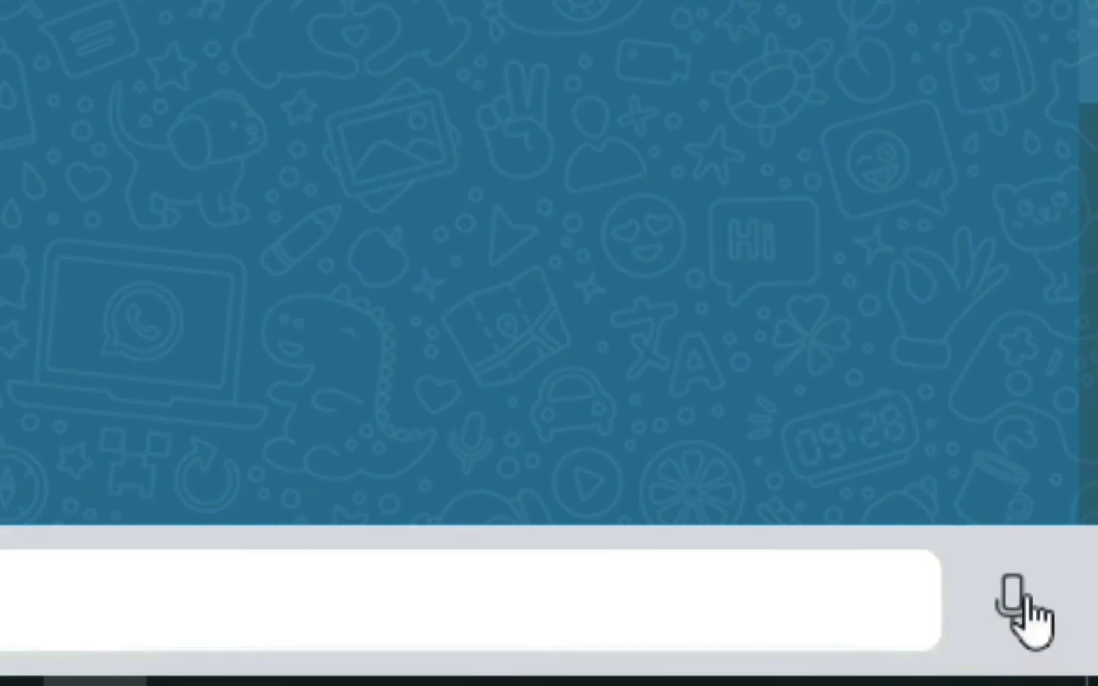
Record a voice note with one pause and resume, stopping at 0:15
{"action": "left_click", "coordinate": [1024, 600]}
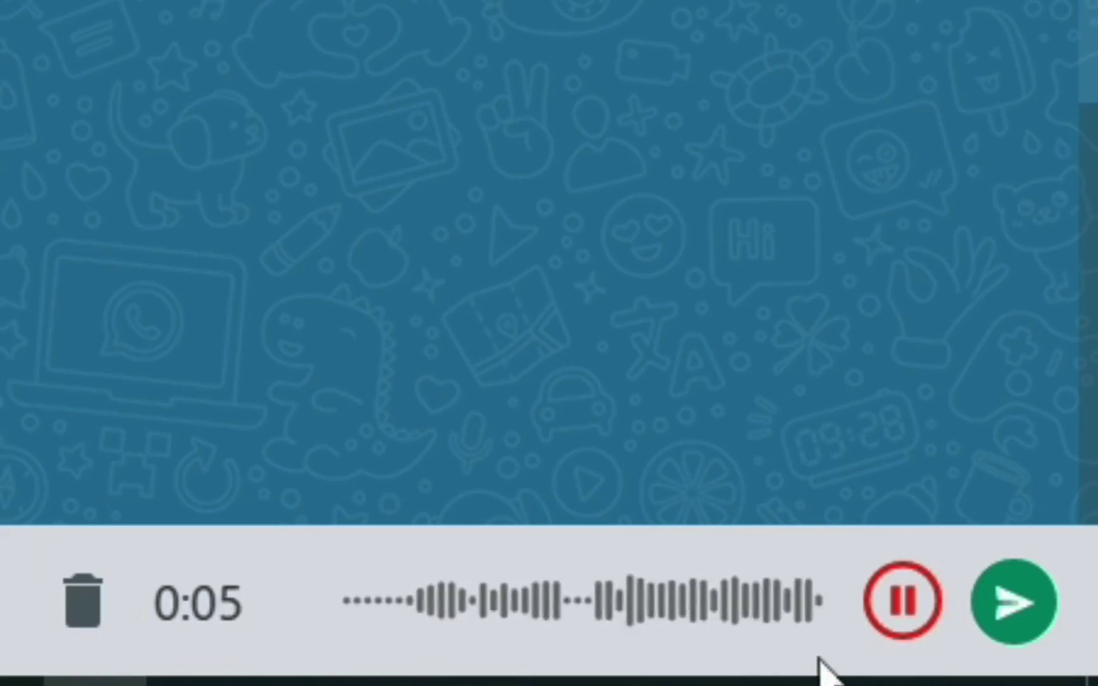
{"action": "left_click", "coordinate": [905, 626]}
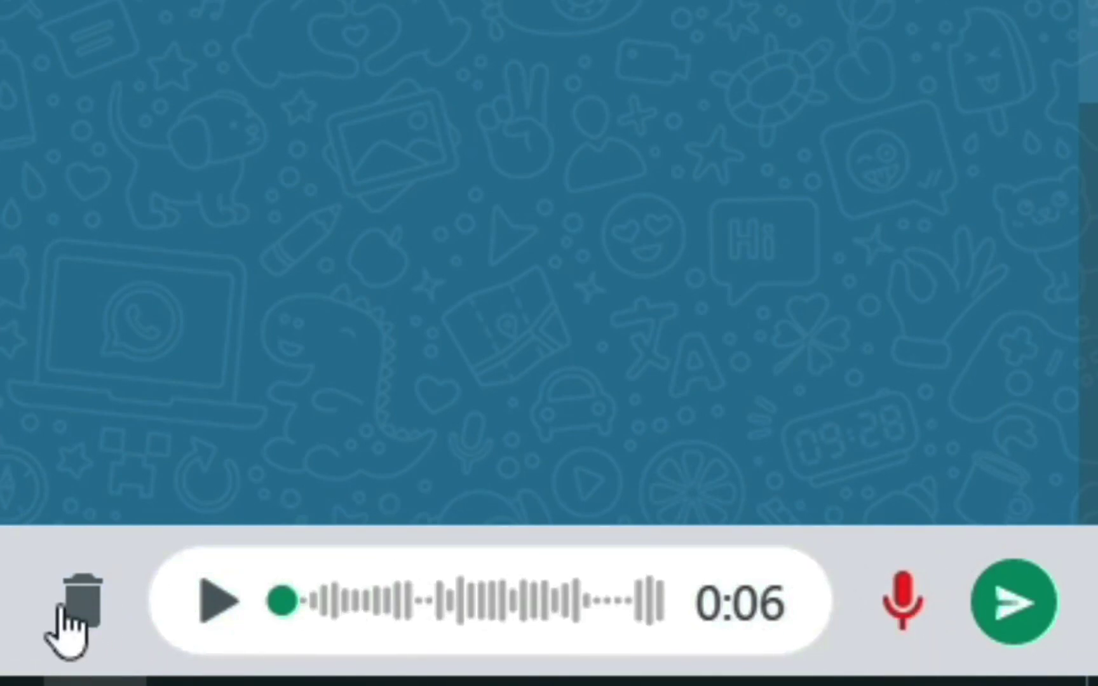
{"action": "left_click", "coordinate": [905, 603]}
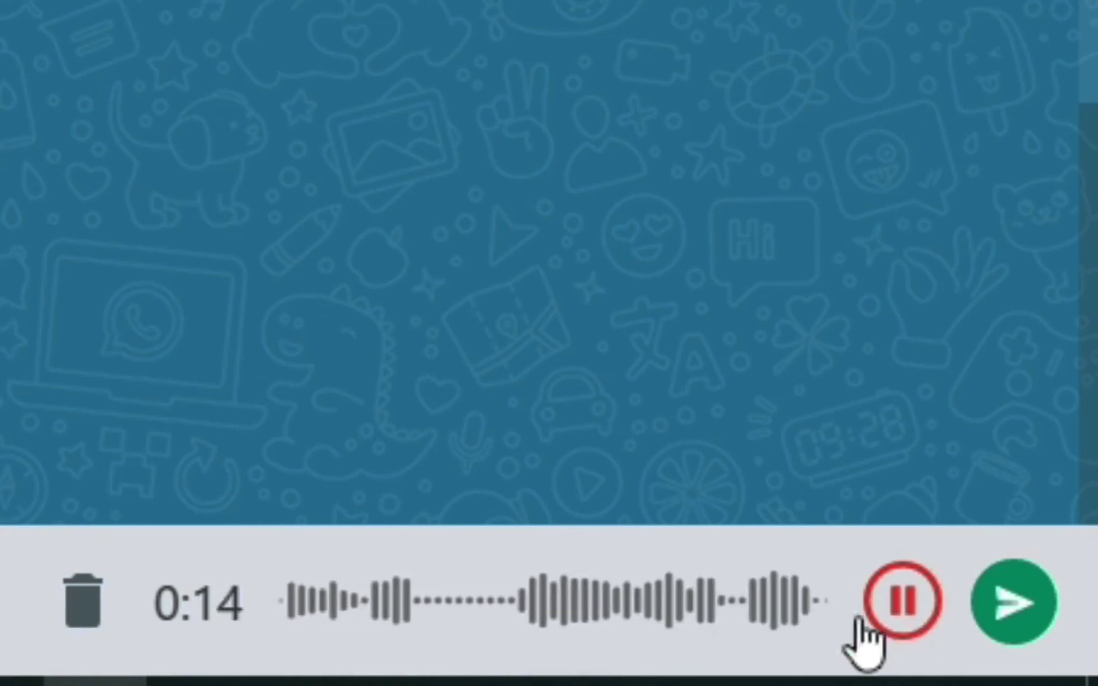
{"action": "left_click", "coordinate": [920, 615]}
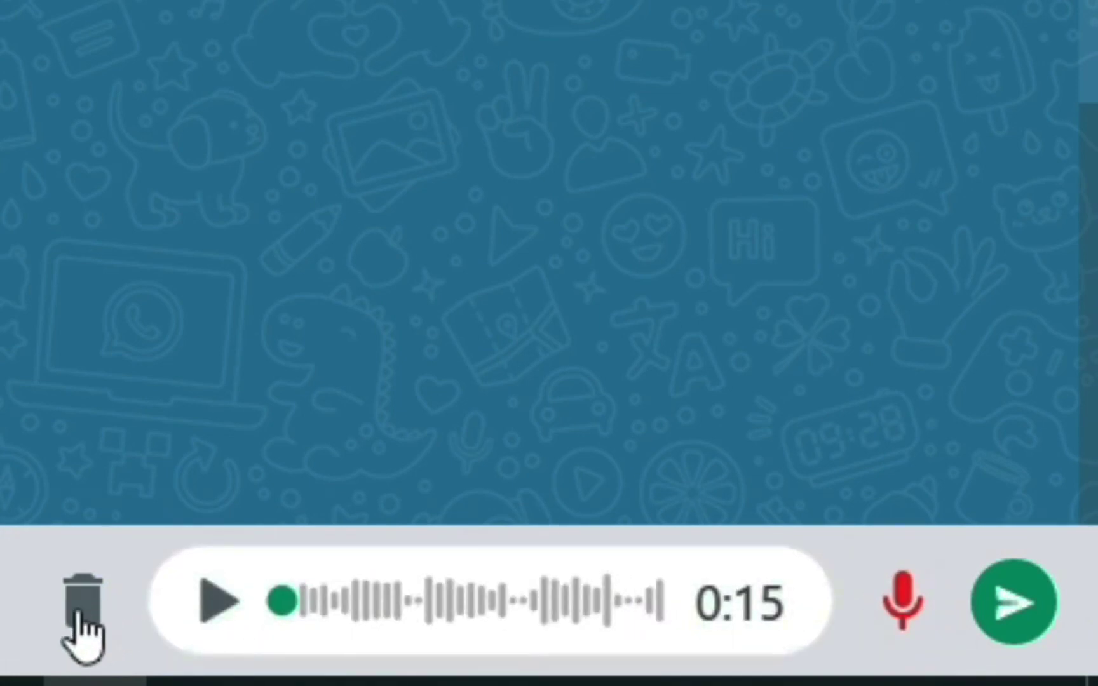
Play back part of the voice note and dismiss the incoming message notification
{"action": "left_click", "coordinate": [218, 605]}
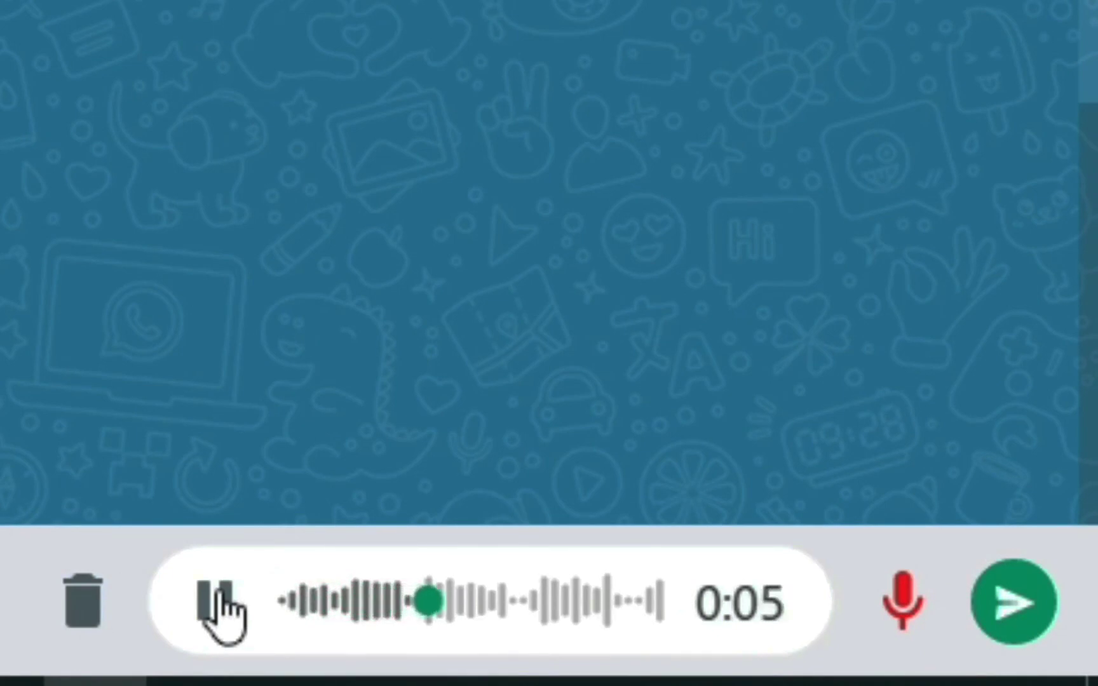
{"action": "left_click", "coordinate": [216, 600]}
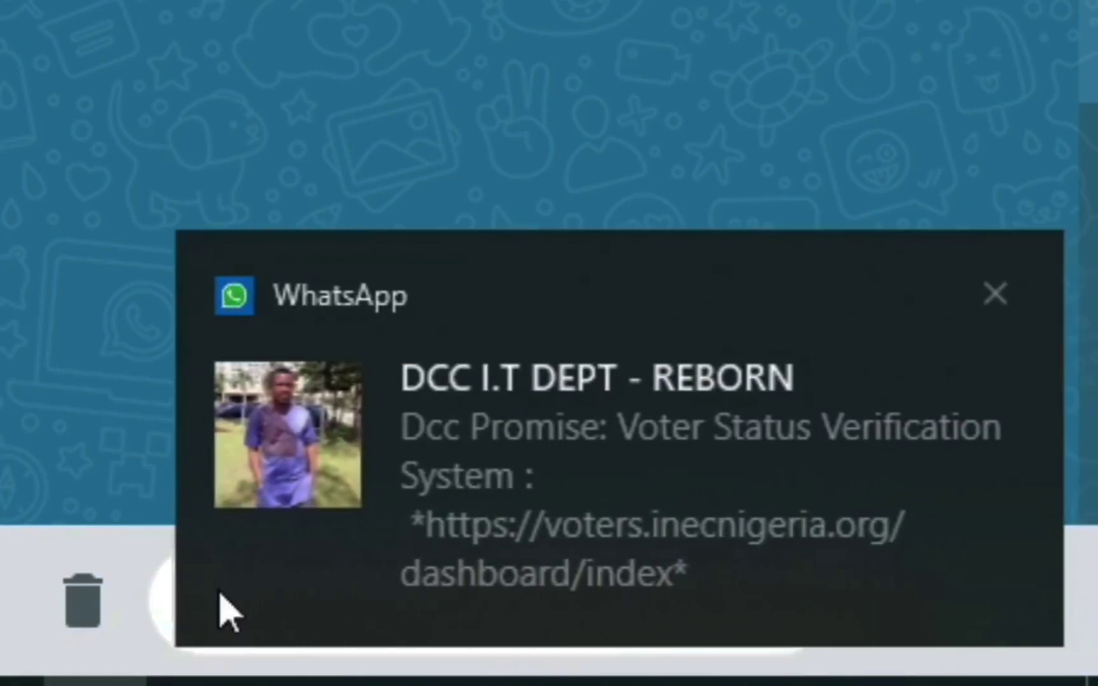
{"action": "left_click", "coordinate": [989, 295]}
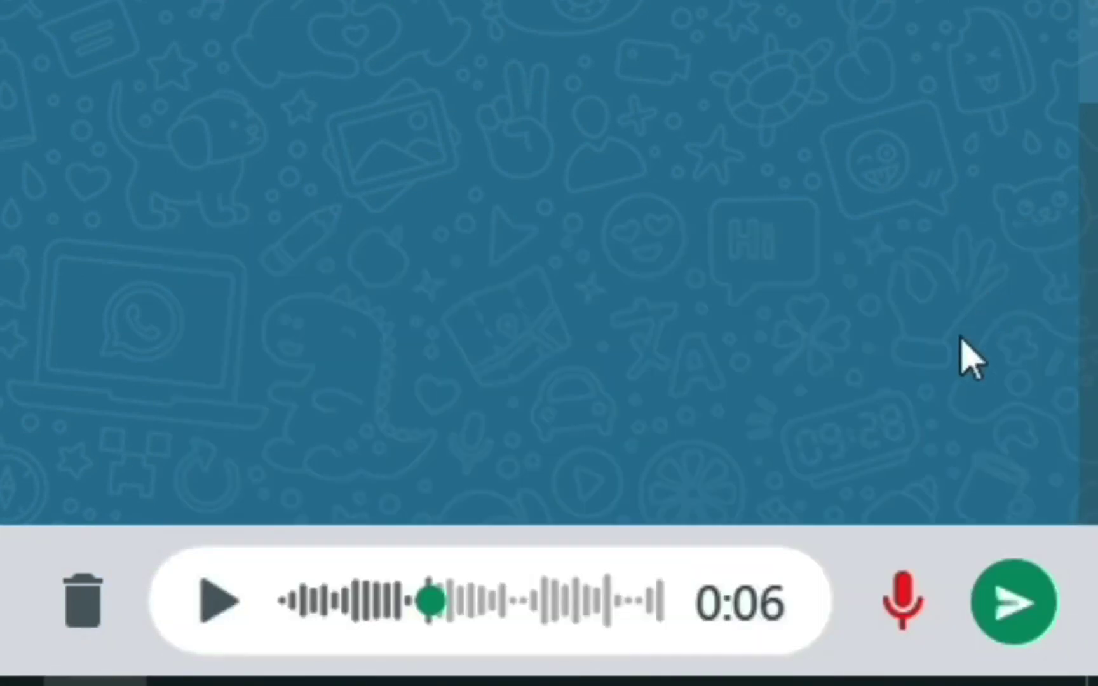